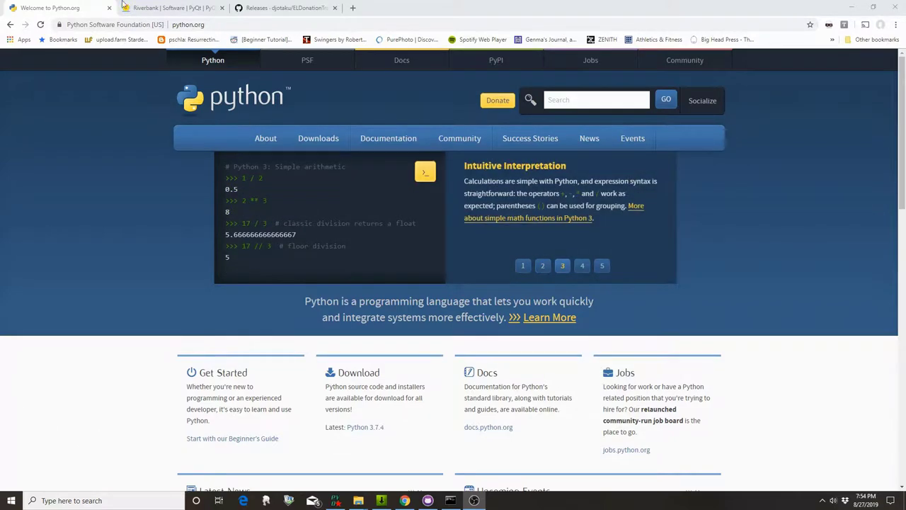
# Step: Download python-3.7.4.exe from the python.org Downloads page
pyautogui.click(318, 141)
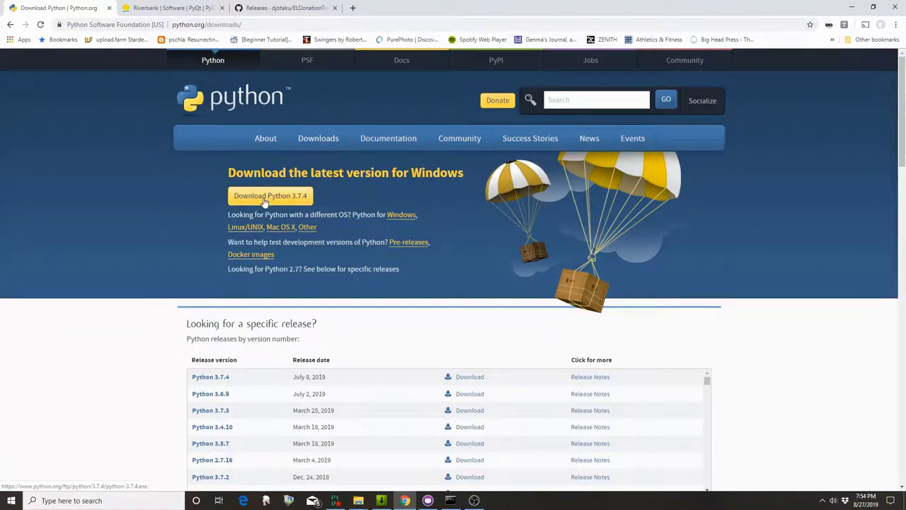
pyautogui.click(263, 201)
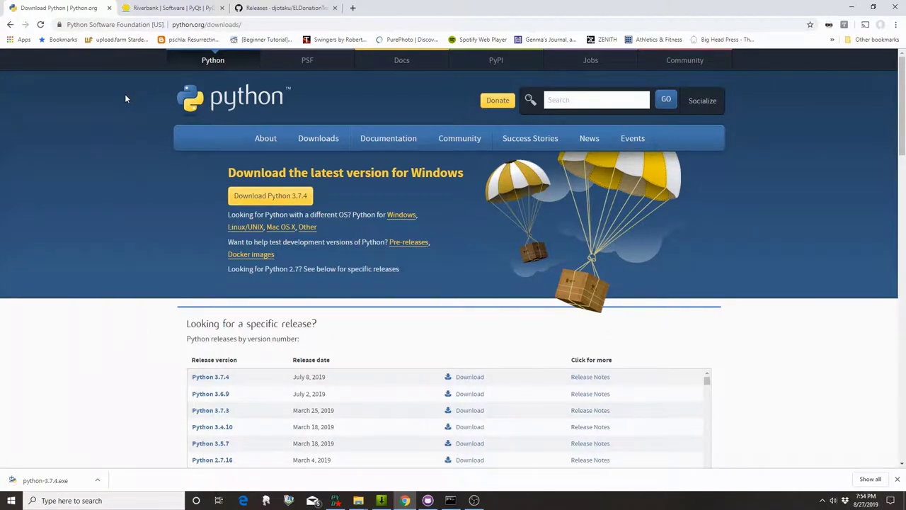
# Step: Highlight the 'pip3 install PyQt5' command on Riverbank's PyQt5 download page
pyautogui.click(184, 10)
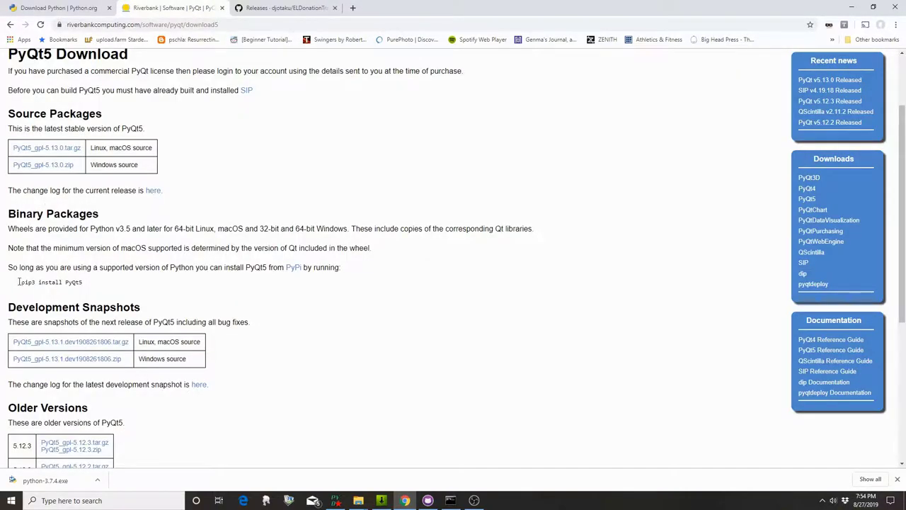
pyautogui.moveTo(19, 281); pyautogui.dragTo(81, 282)
pyautogui.moveTo(450, 501)
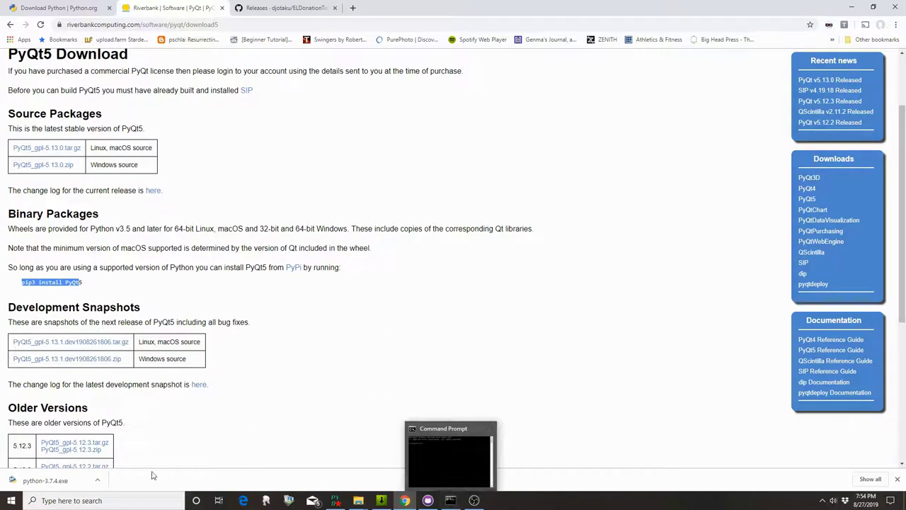
pyautogui.click(2, 498)
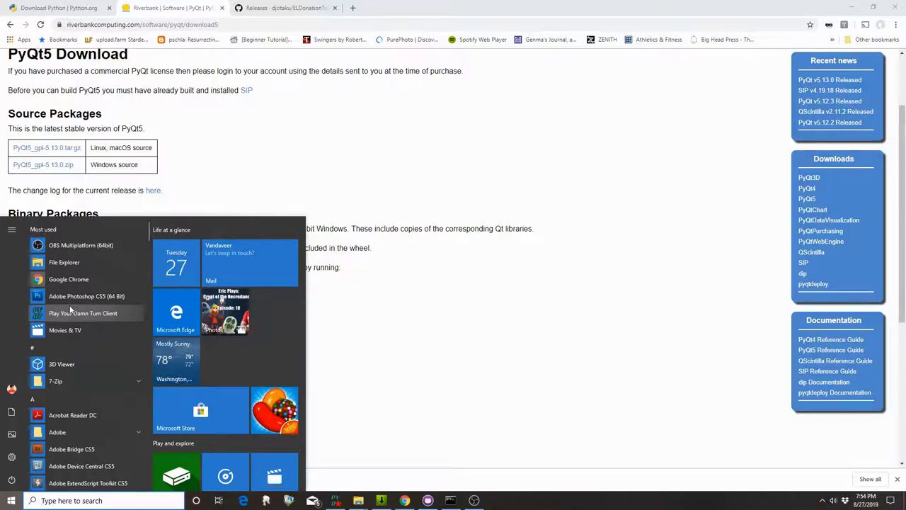
# Step: Launch Command Prompt via 'cmd', start typing 'pip3 install PyQ', then return to the PyQt5 page
pyautogui.write('cmd')
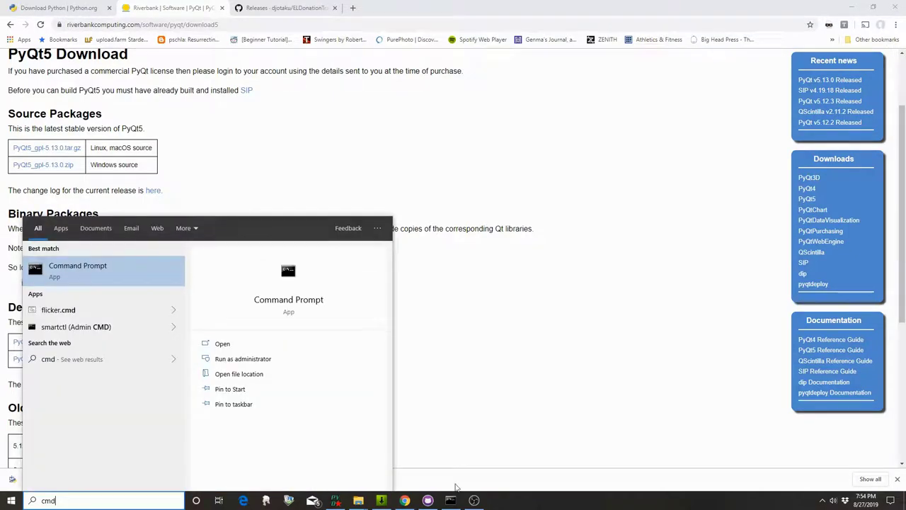
pyautogui.press('Return')
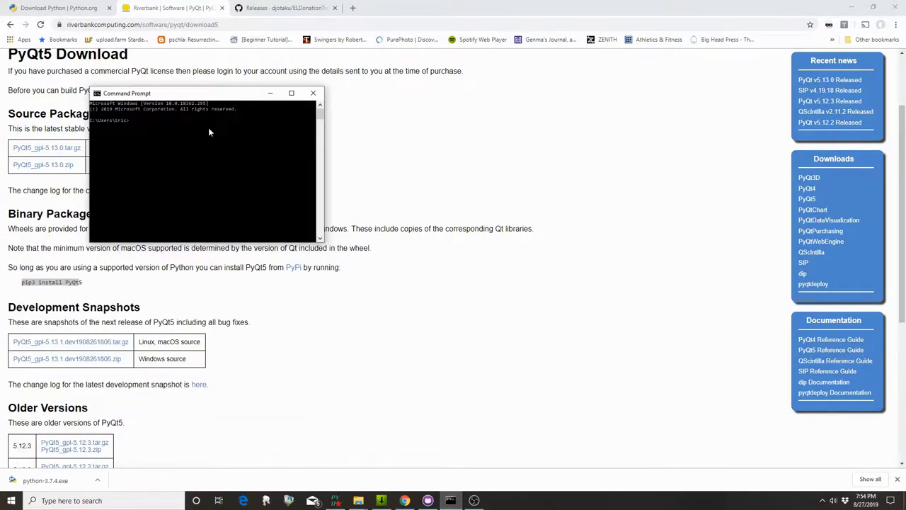
pyautogui.write('pip3 install PyQ')
pyautogui.press('BackSpace')
pyautogui.press('BackSpace')
pyautogui.press('BackSpace')
pyautogui.press('BackSpace')
pyautogui.press('BackSpace')
pyautogui.press('BackSpace')
pyautogui.press('BackSpace')
pyautogui.press('BackSpace')
pyautogui.press('BackSpace')
pyautogui.press('BackSpace')
pyautogui.press('BackSpace')
pyautogui.press('BackSpace')
pyautogui.press('BackSpace')
pyautogui.press('BackSpace')
pyautogui.press('BackSpace')
pyautogui.press('BackSpace')
pyautogui.press('BackSpace')
pyautogui.click(568, 200)
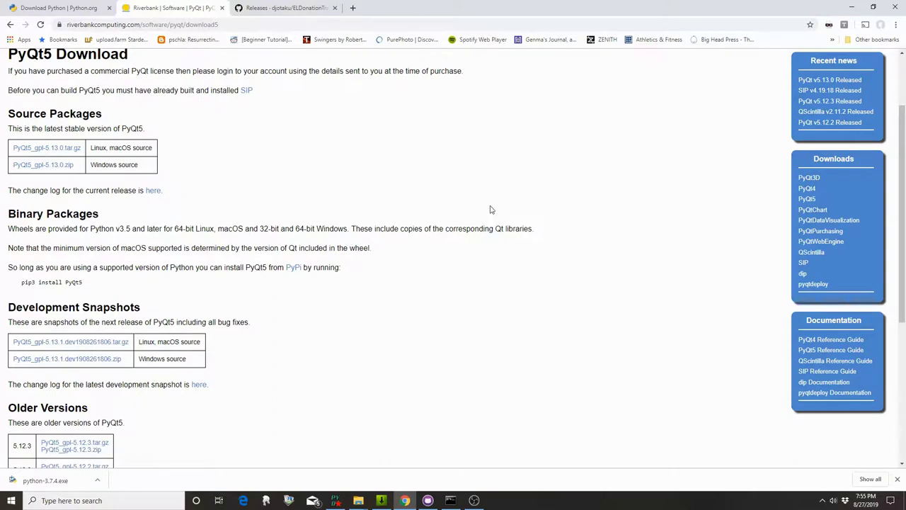
# Step: Read through the ELDonationTracker README, then download the 20190721 release zip from Releases
pyautogui.click(307, 10)
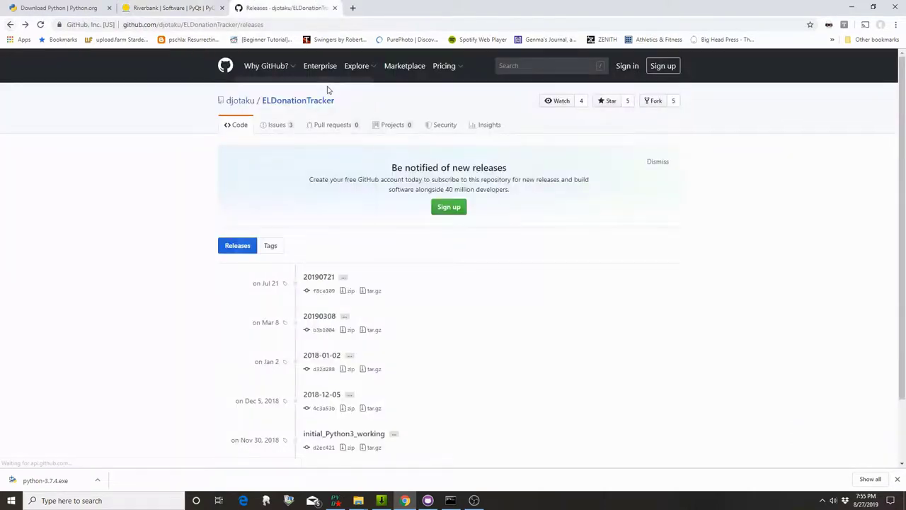
pyautogui.click(316, 107)
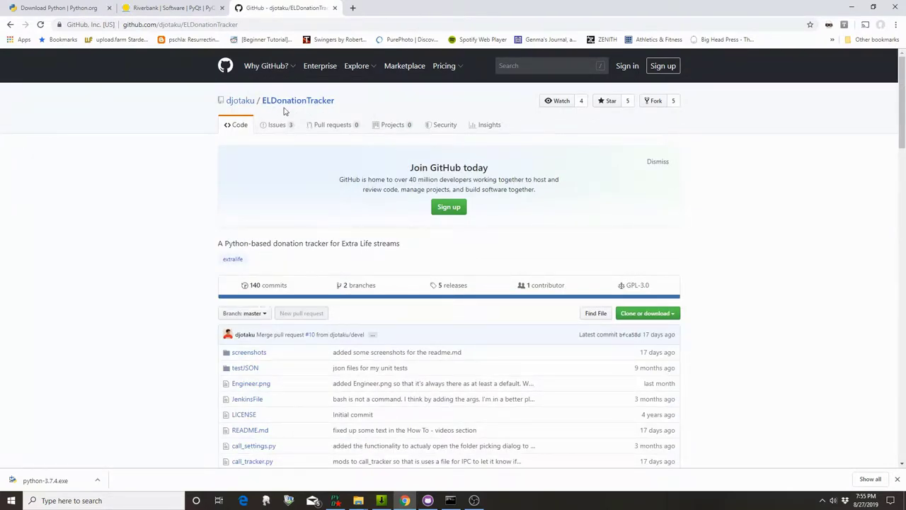
pyautogui.scroll(-3, 808, 219)
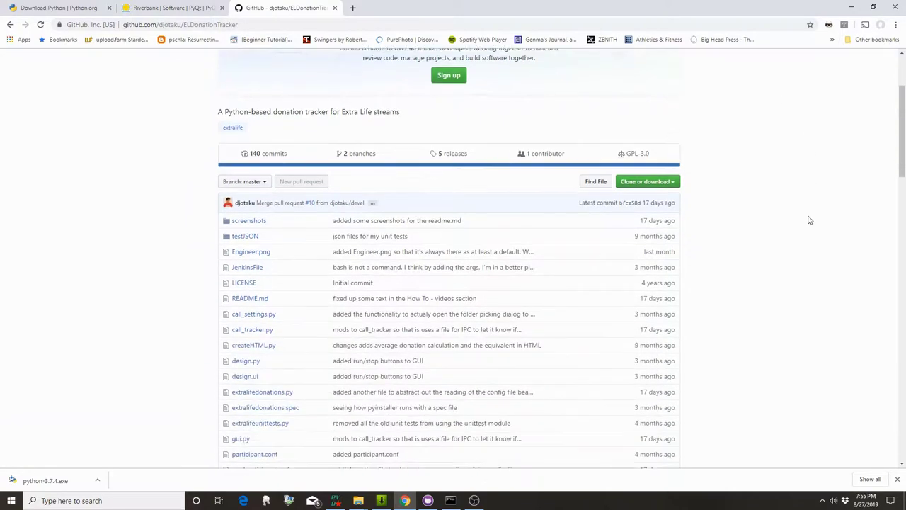
pyautogui.scroll(-5, 845, 271)
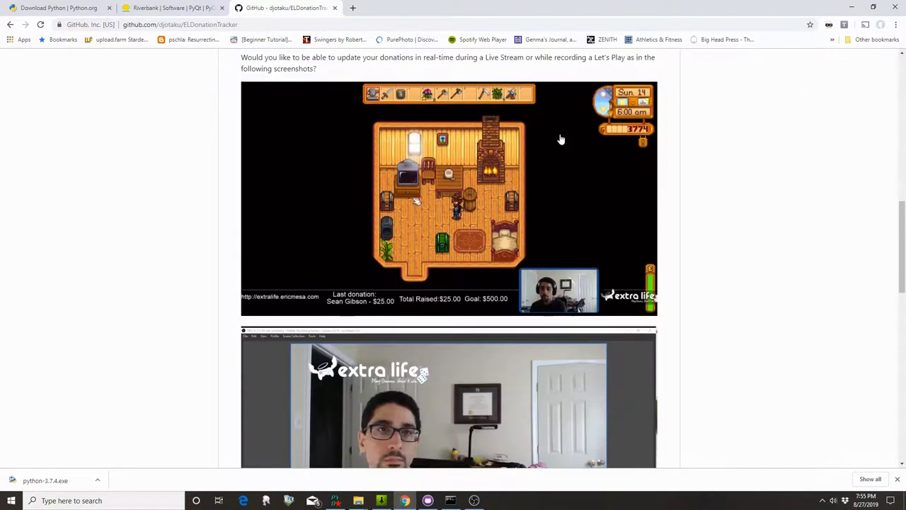
pyautogui.scroll(-4, 673, 308)
pyautogui.scroll(-6, 445, 234)
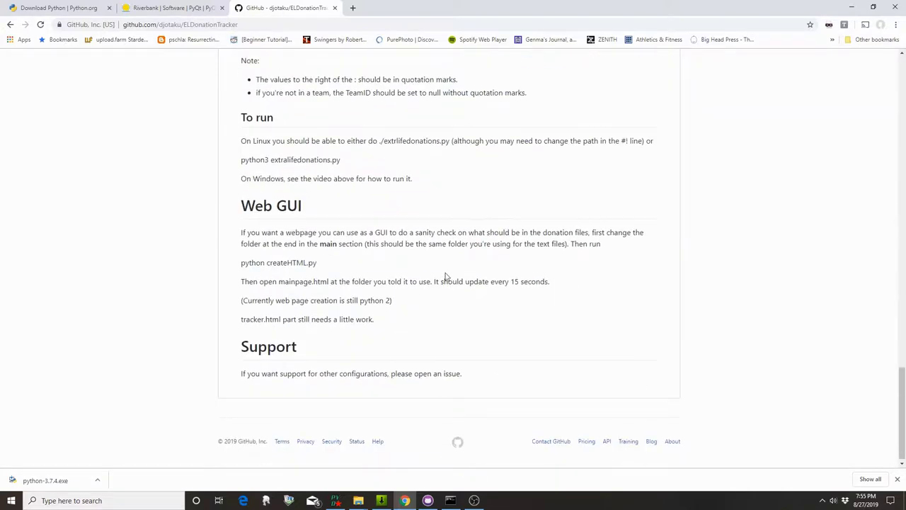
pyautogui.scroll(13, 594, 308)
pyautogui.scroll(7, 594, 288)
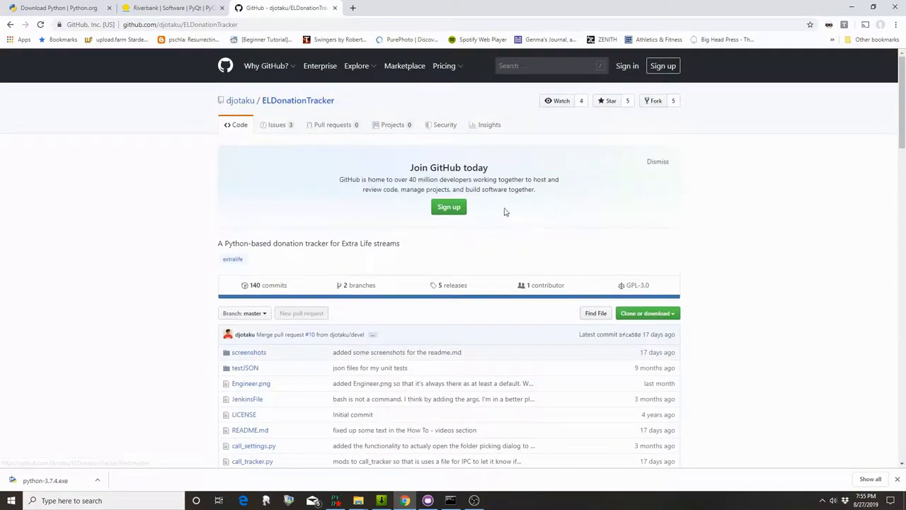
pyautogui.click(457, 286)
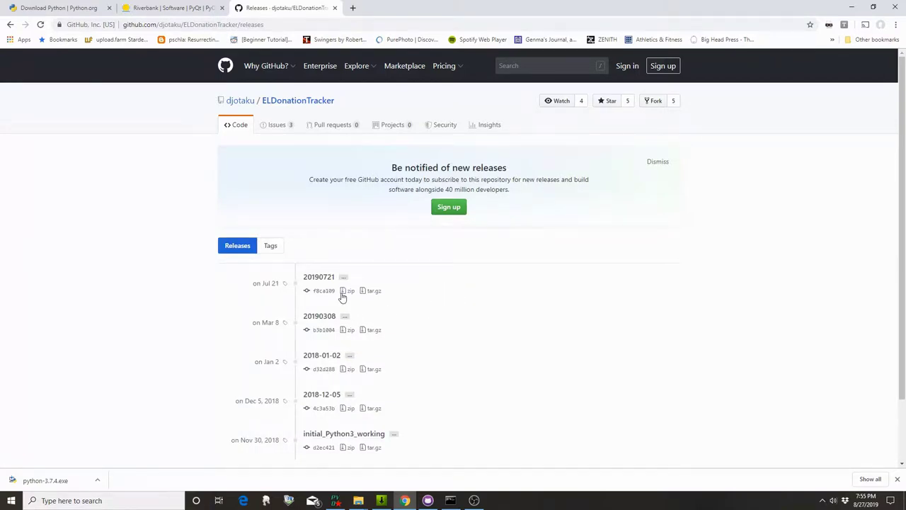
pyautogui.click(344, 295)
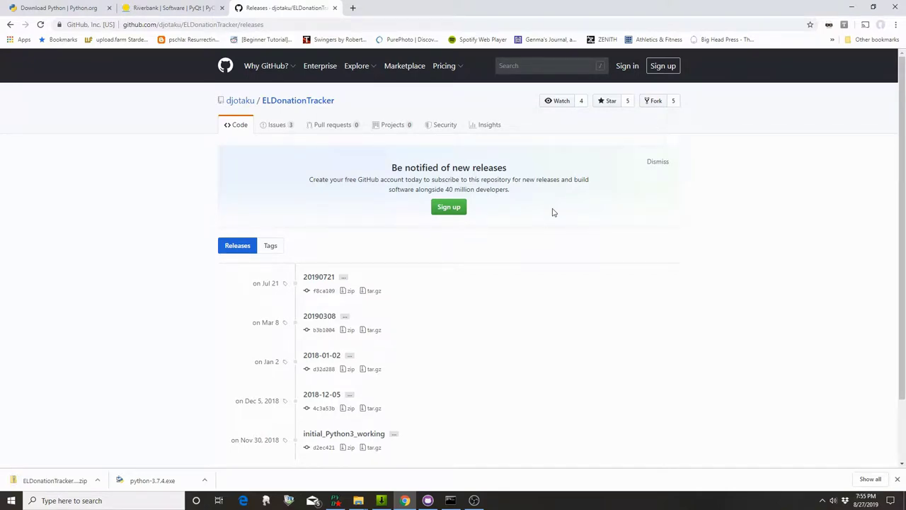
# Step: Show the downloaded ELDonationTracker zip in the Downloads folder
pyautogui.click(98, 481)
pyautogui.click(130, 448)
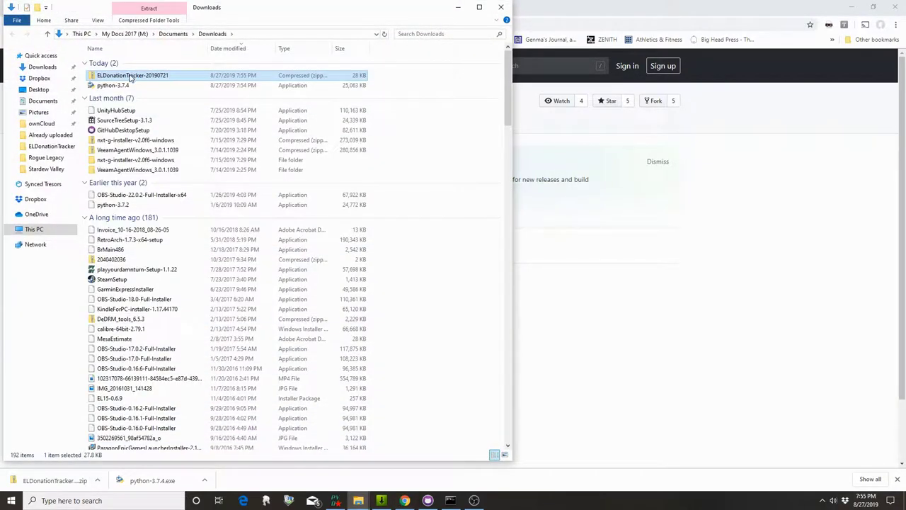
pyautogui.rightClick(128, 74)
pyautogui.click(468, 123)
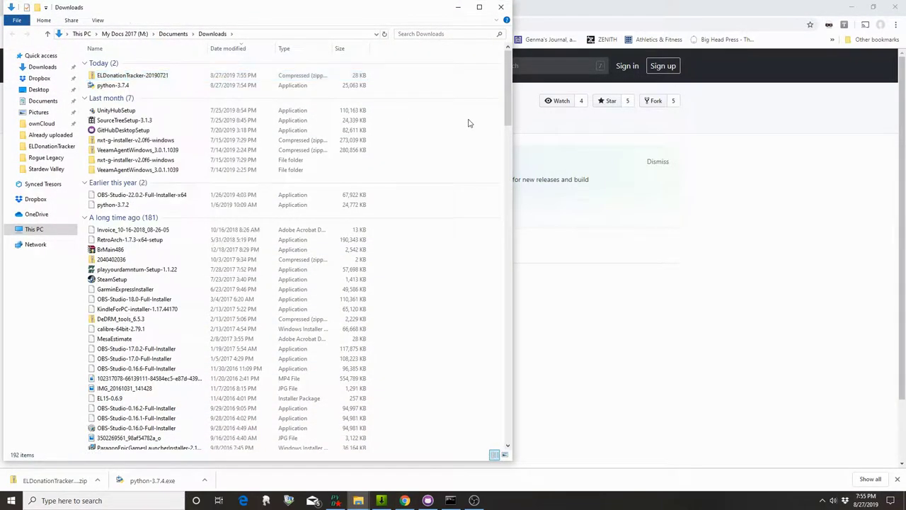
# Step: Close Downloads and bring up the ELDonationTracker folder under Documents\GitHub
pyautogui.click(501, 7)
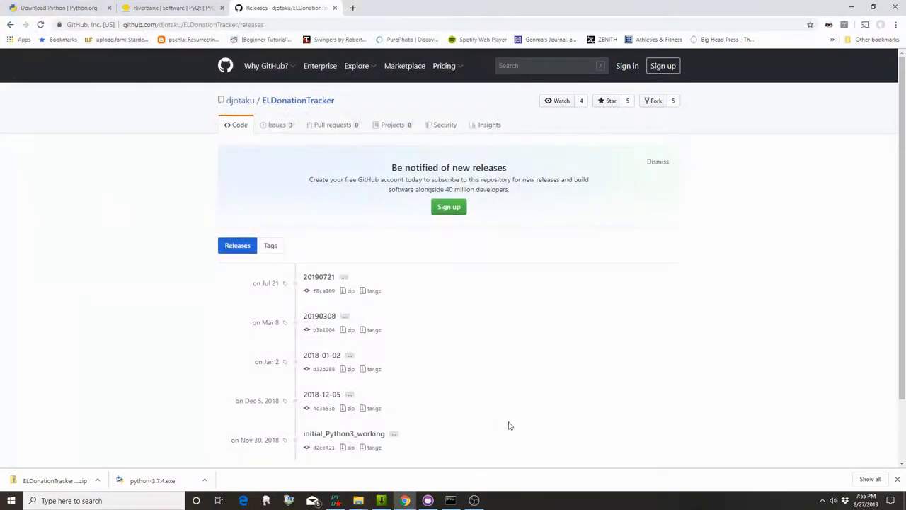
pyautogui.click(358, 500)
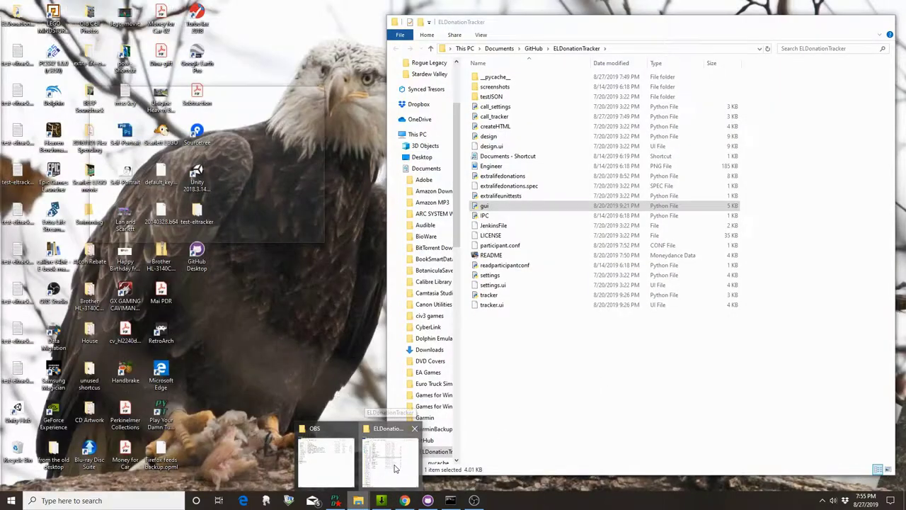
pyautogui.click(388, 472)
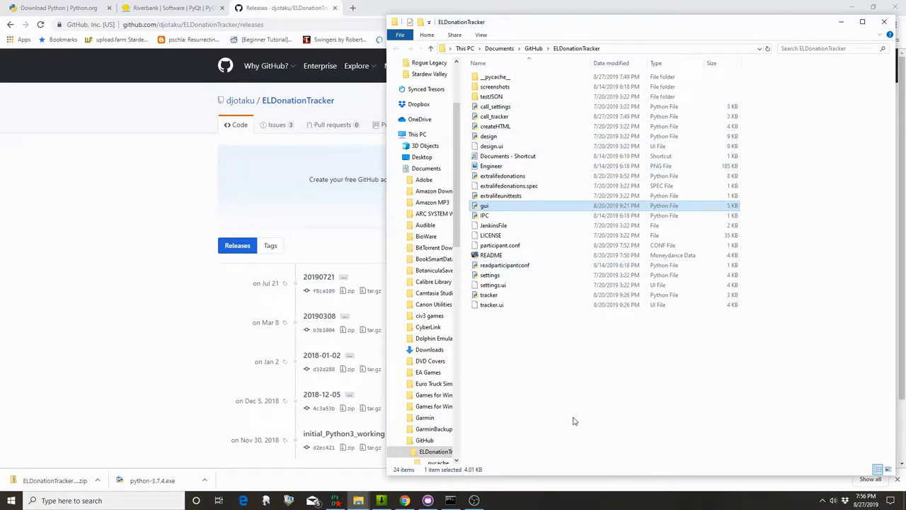
# Step: Launch the tracker's gui script, open its Settings beside it, and return to the GitHub releases page
pyautogui.doubleClick(497, 207)
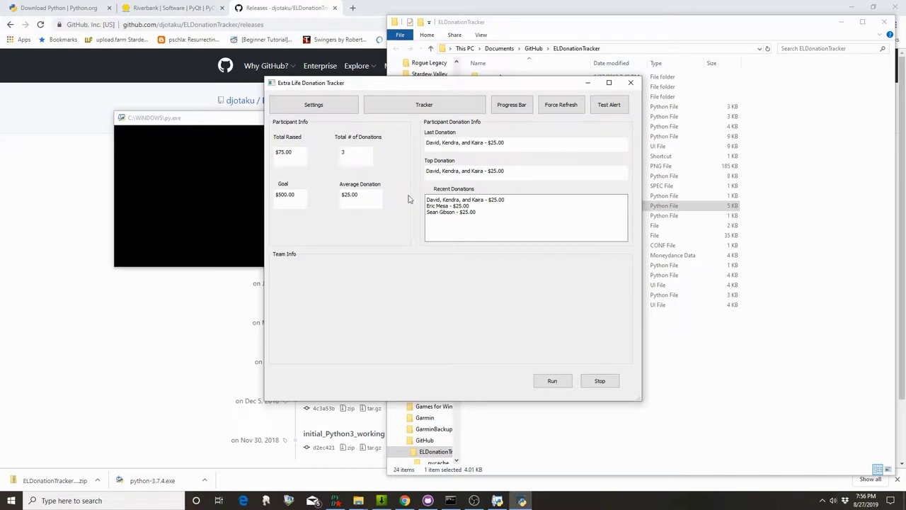
pyautogui.moveTo(411, 85); pyautogui.dragTo(529, 111)
pyautogui.click(430, 131)
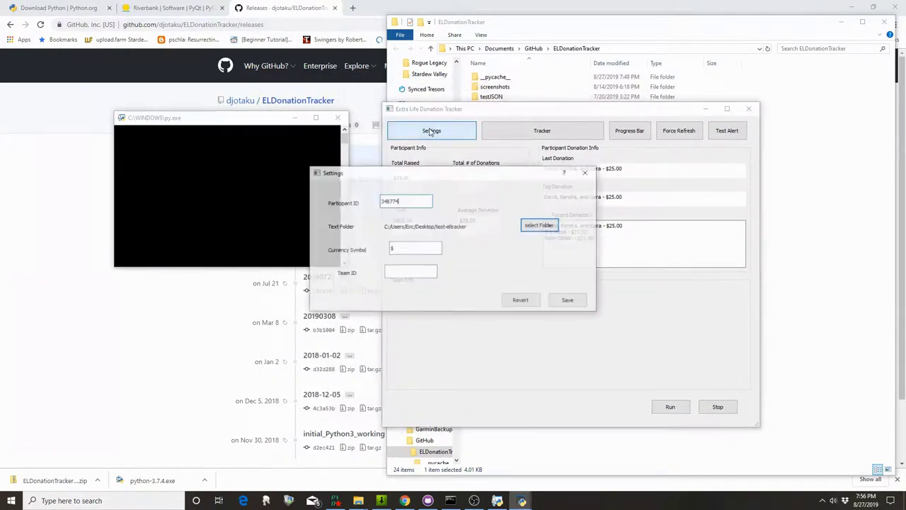
pyautogui.moveTo(410, 170); pyautogui.dragTo(248, 139)
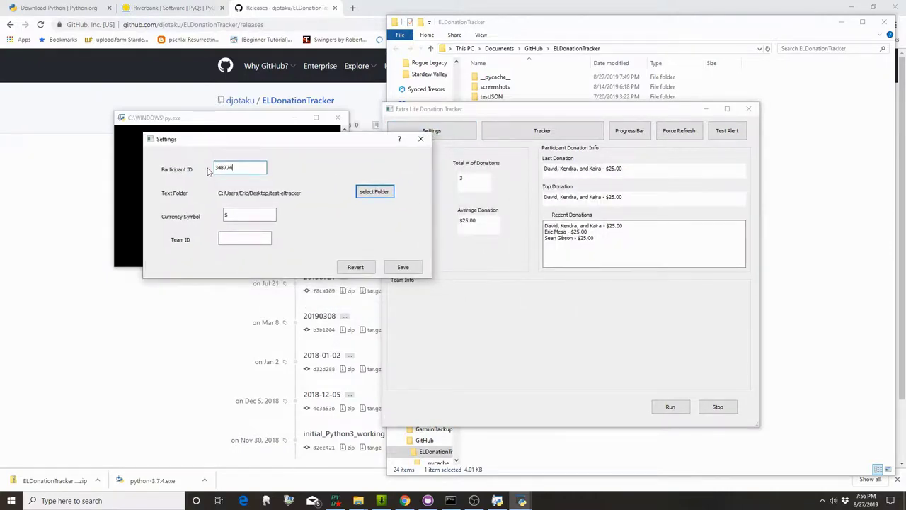
pyautogui.click(71, 210)
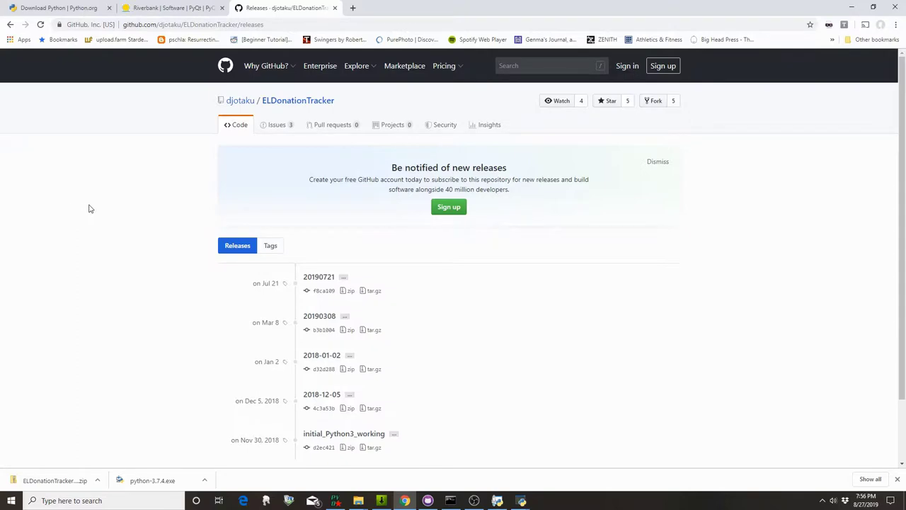
# Step: Open the extralife.ericmesa.com link from the ELDonationTracker repo in a new tab
pyautogui.click(304, 101)
pyautogui.scroll(-4, 404, 269)
pyautogui.scroll(-8, 390, 277)
pyautogui.middleClick(524, 381)
pyautogui.click(393, 14)
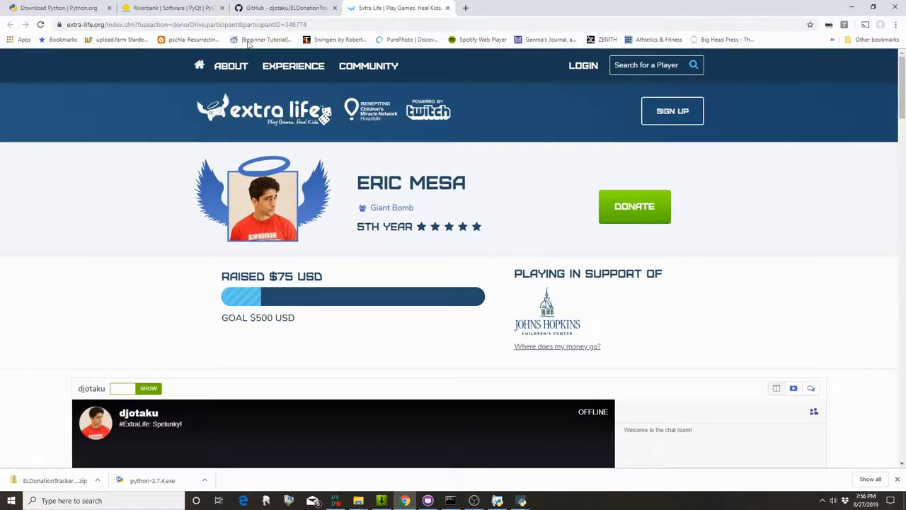
# Step: Copy the participant ID from the end of the Extra Life page's address
pyautogui.click(283, 24)
pyautogui.doubleClick(333, 25)
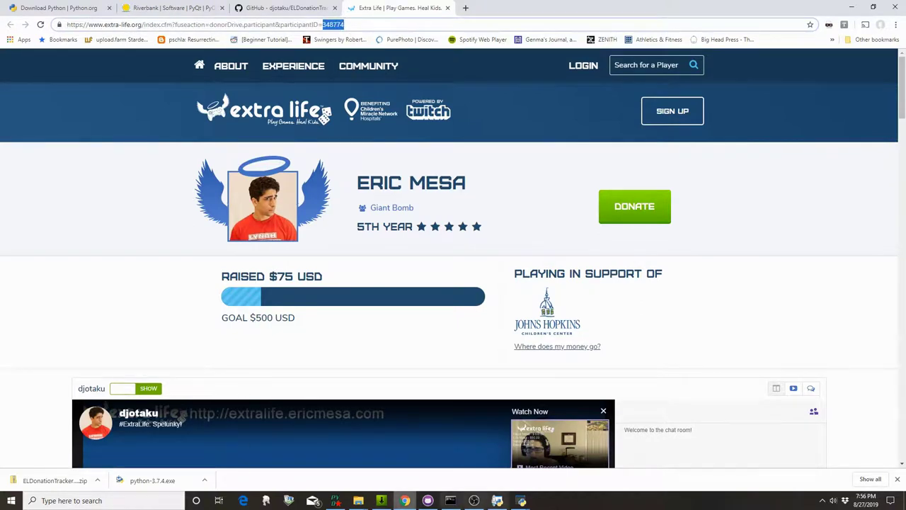
pyautogui.rightClick(333, 25)
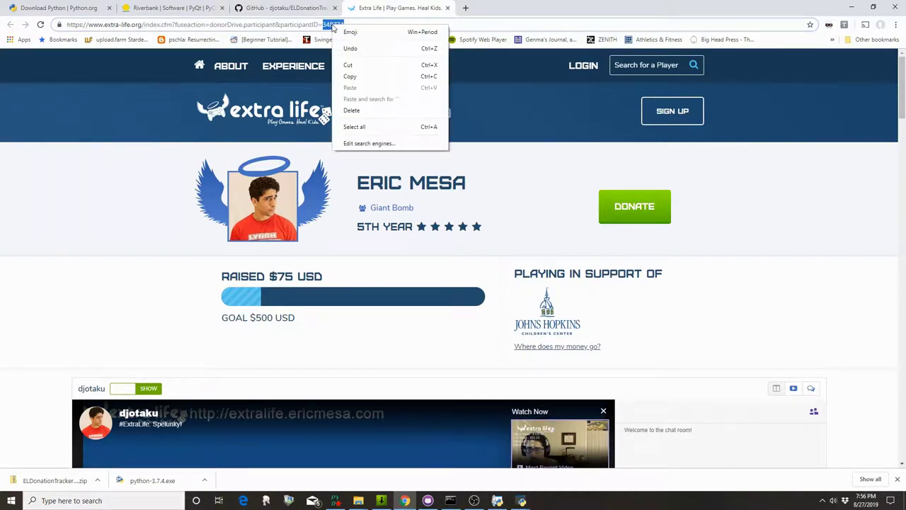
pyautogui.click(353, 76)
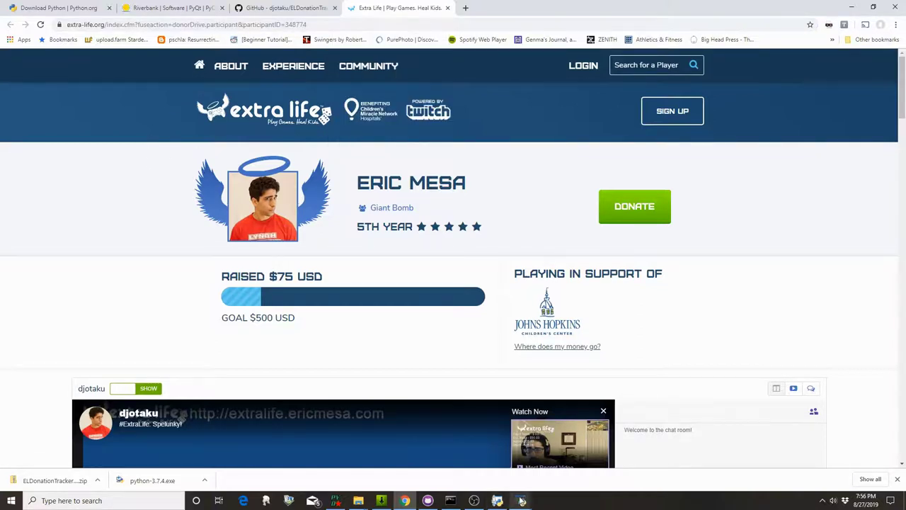
# Step: Choose a folder for the tracker's text output in Settings
pyautogui.moveTo(521, 500)
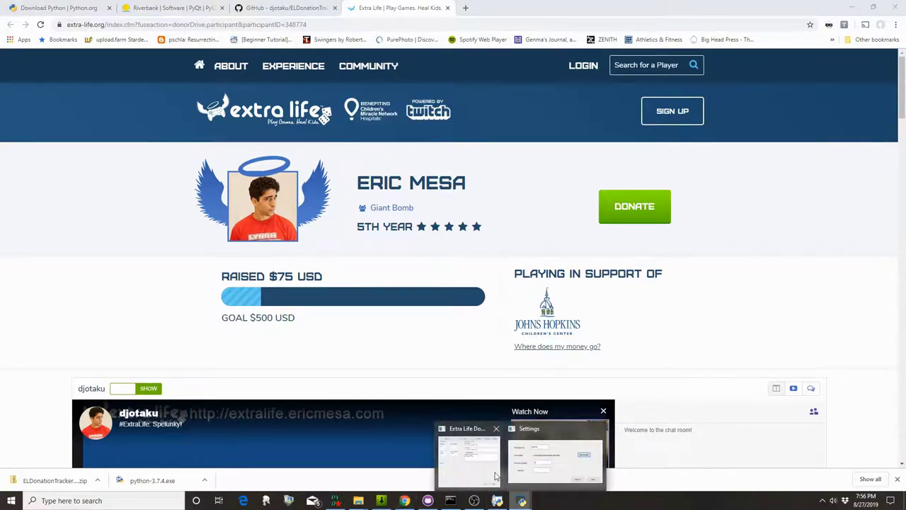
pyautogui.click(526, 482)
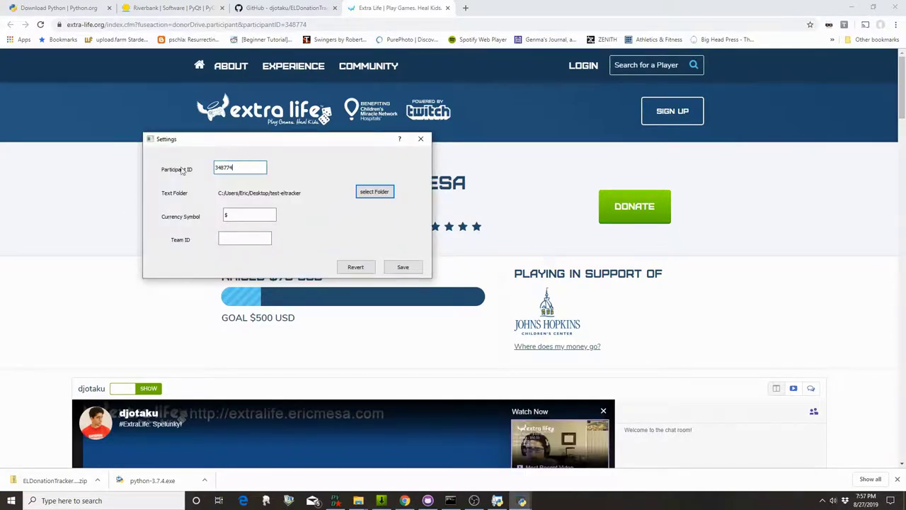
pyautogui.click(375, 192)
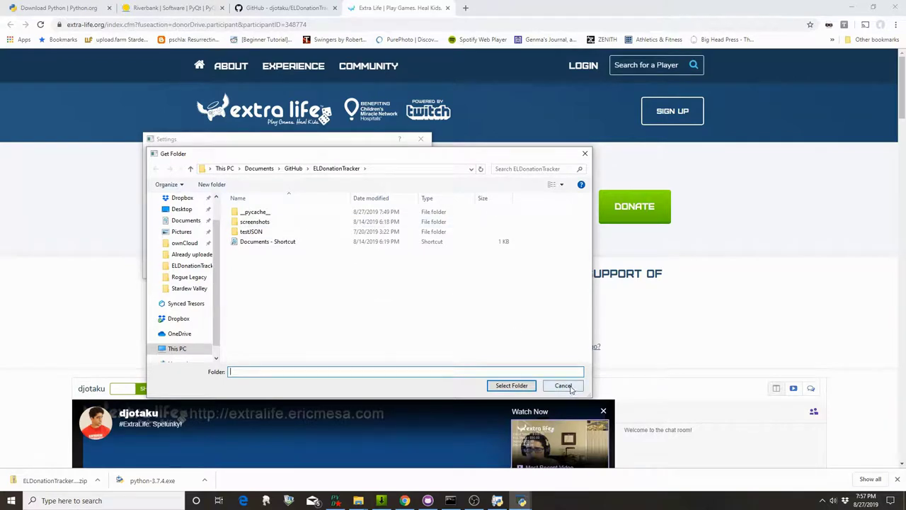
pyautogui.click(516, 385)
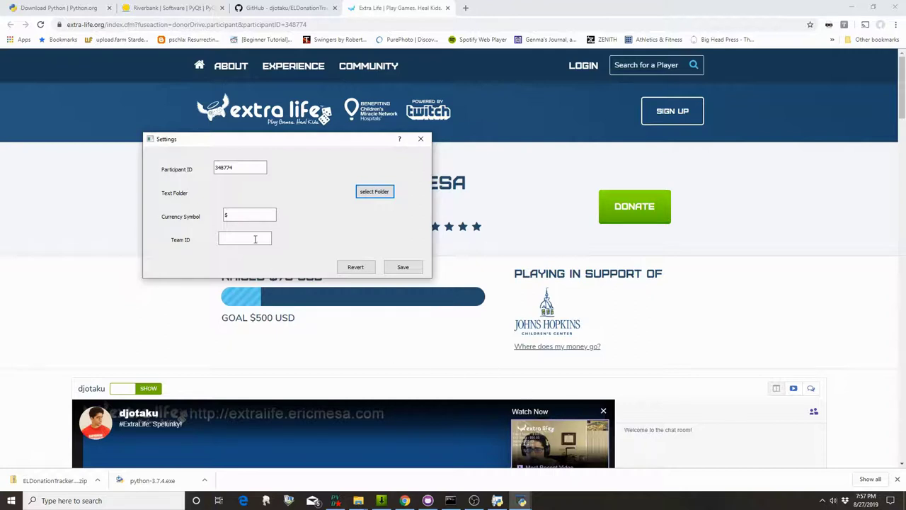
# Step: Check the Currency Symbol and Team ID fields, close Settings unsaved, and restore the $75.00-of-$500.00 main window
pyautogui.doubleClick(228, 214)
pyautogui.click(256, 219)
pyautogui.click(255, 238)
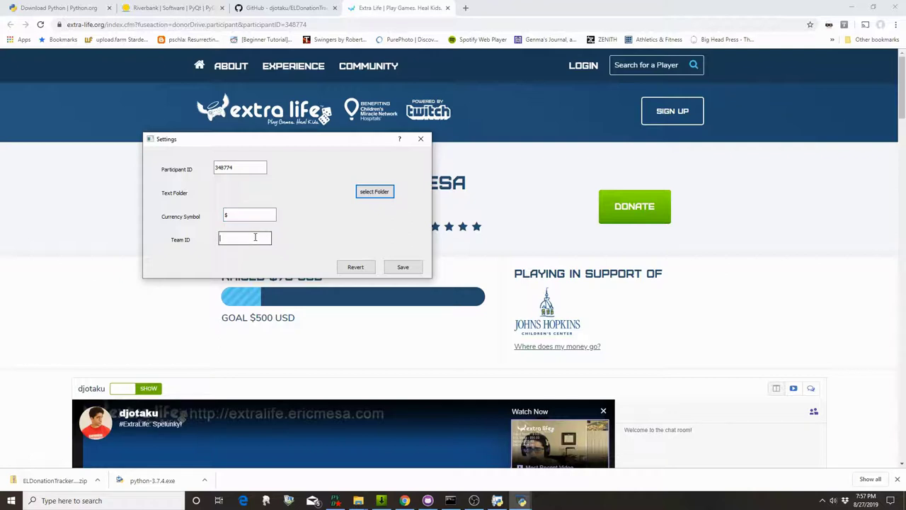
pyautogui.click(521, 501)
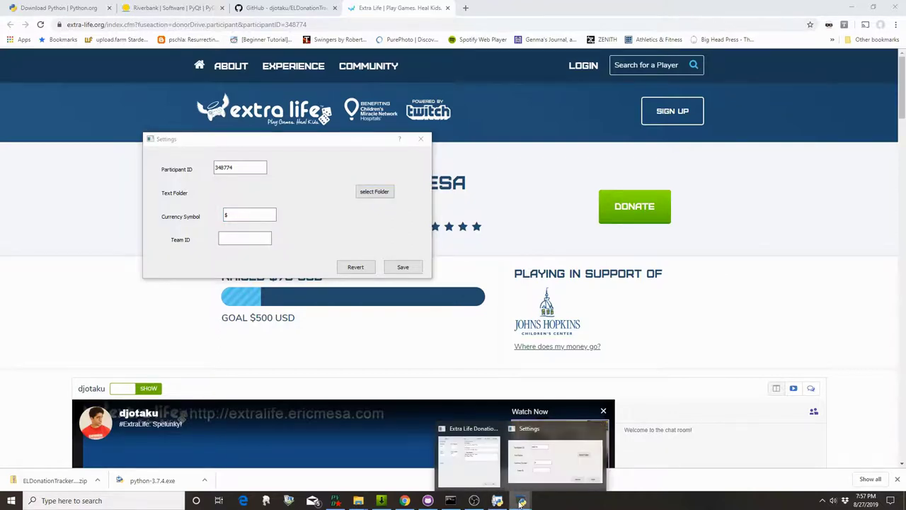
pyautogui.click(420, 138)
pyautogui.click(523, 501)
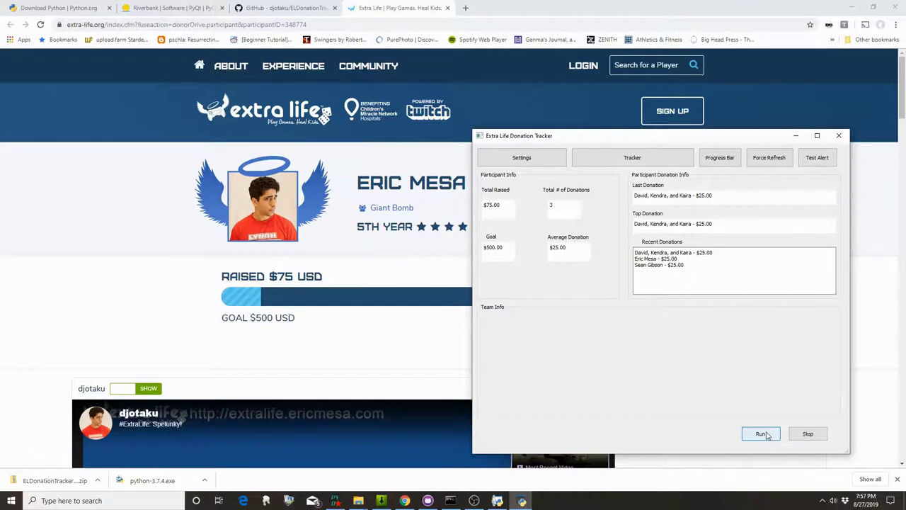
# Step: Bring Command Prompt and the py.exe console into view, then reopen Settings showing the test-eltracker folder
pyautogui.click(450, 500)
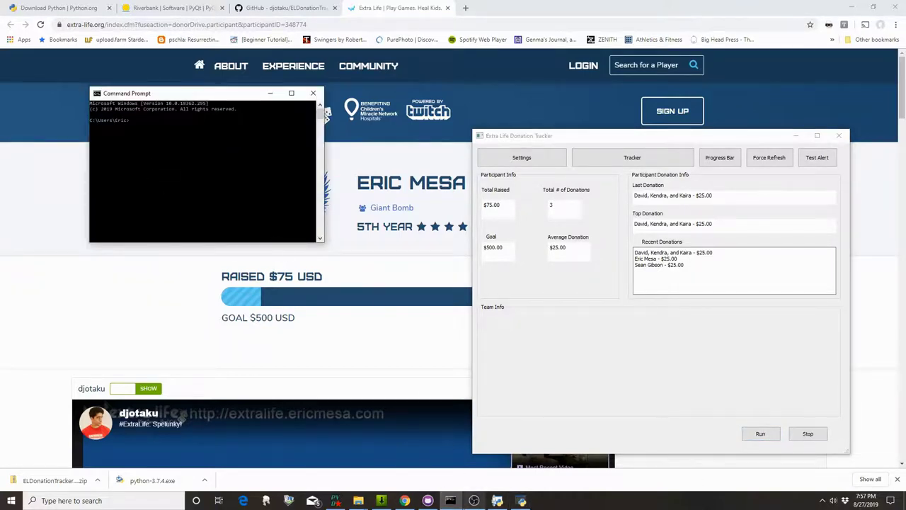
pyautogui.click(497, 500)
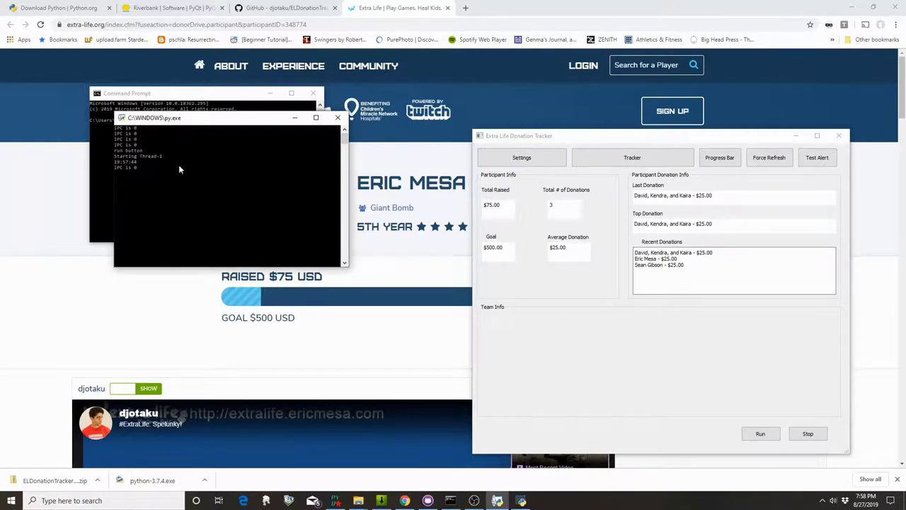
pyautogui.moveTo(180, 121); pyautogui.dragTo(298, 283)
pyautogui.click(505, 157)
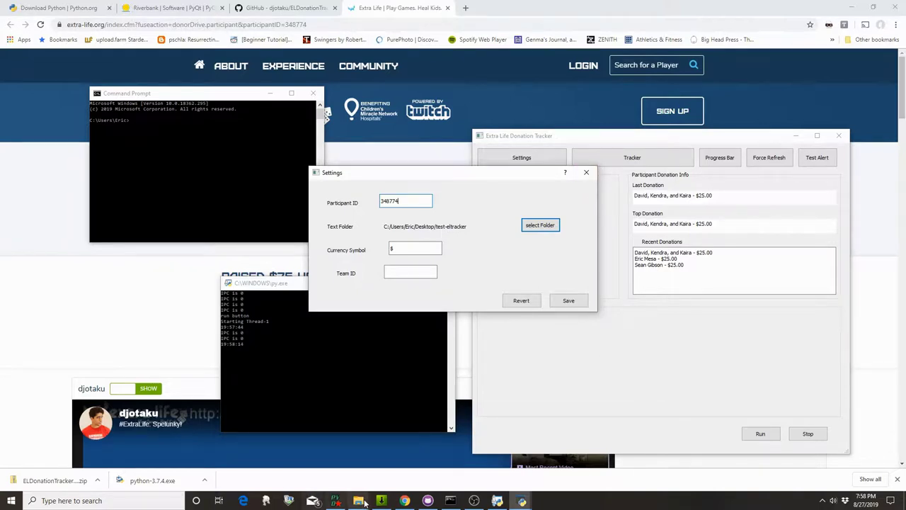
# Step: Open test-eltracker's goal file in Notepad, confirming $500.00, then close it
pyautogui.click(326, 453)
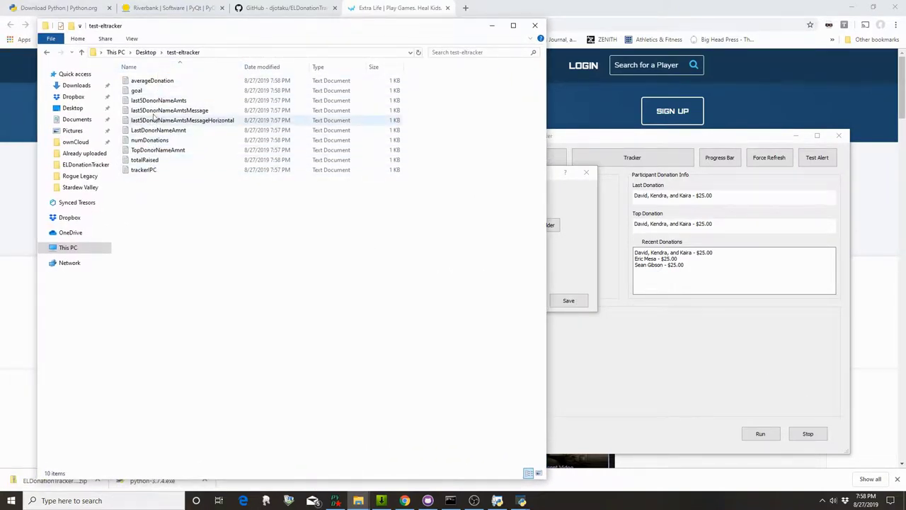
pyautogui.doubleClick(151, 90)
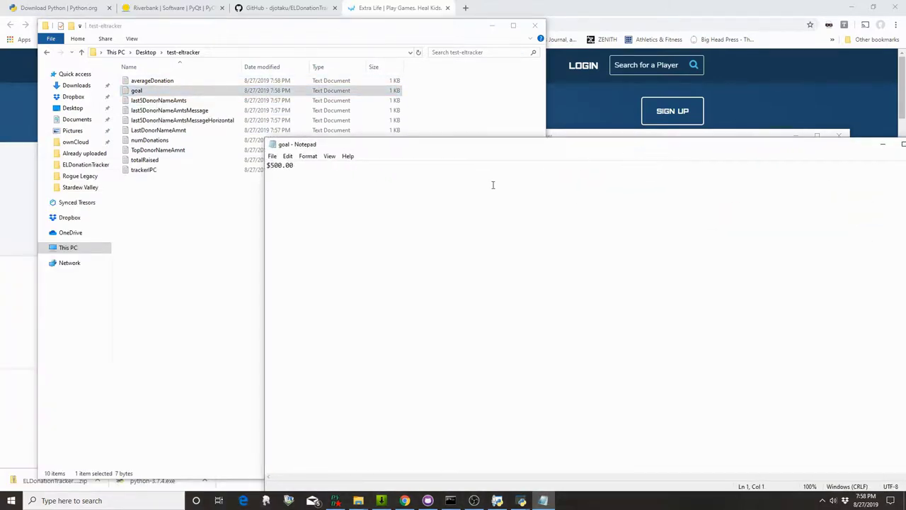
pyautogui.moveTo(736, 137); pyautogui.dragTo(709, 125)
pyautogui.click(725, 124)
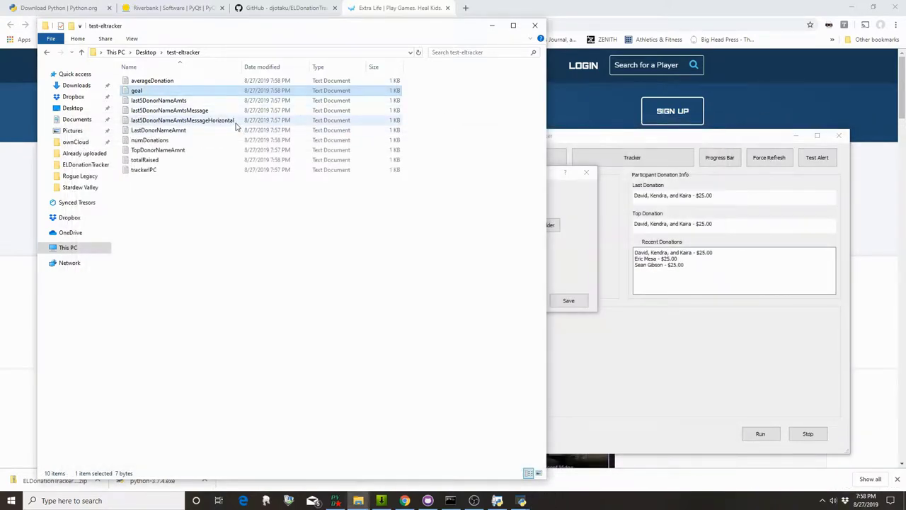
# Step: View last5DonorNameAmtsMessage in Notepad, then close it and File Explorer
pyautogui.doubleClick(184, 111)
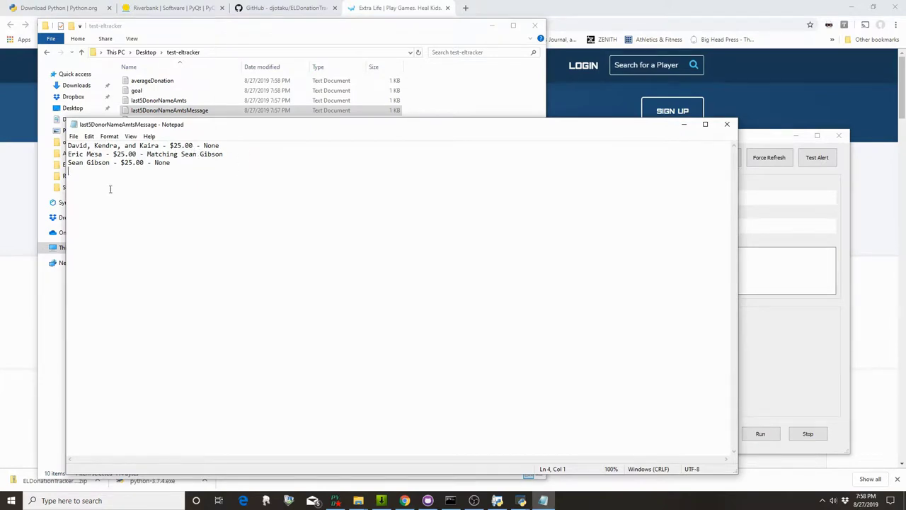
pyautogui.click(726, 125)
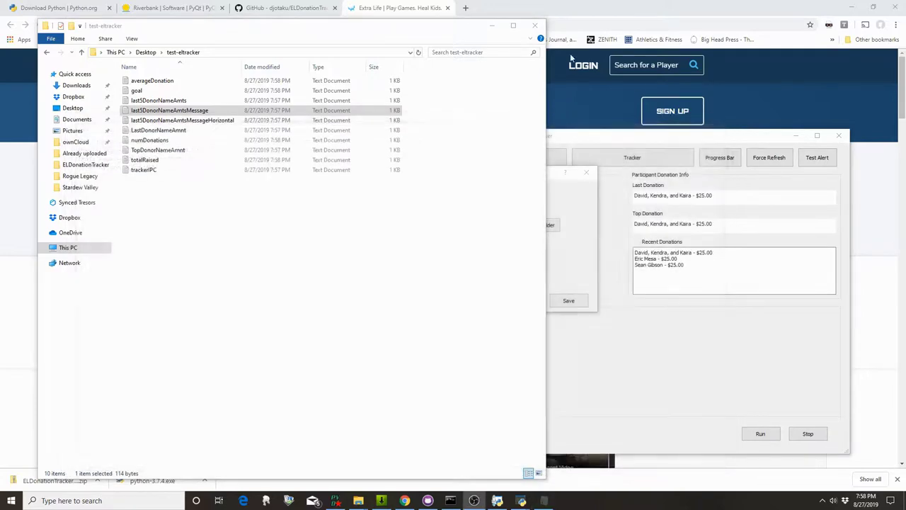
pyautogui.click(534, 26)
# Step: Close the settings, move the console upper left, and open the green alert window lower left
pyautogui.click(586, 172)
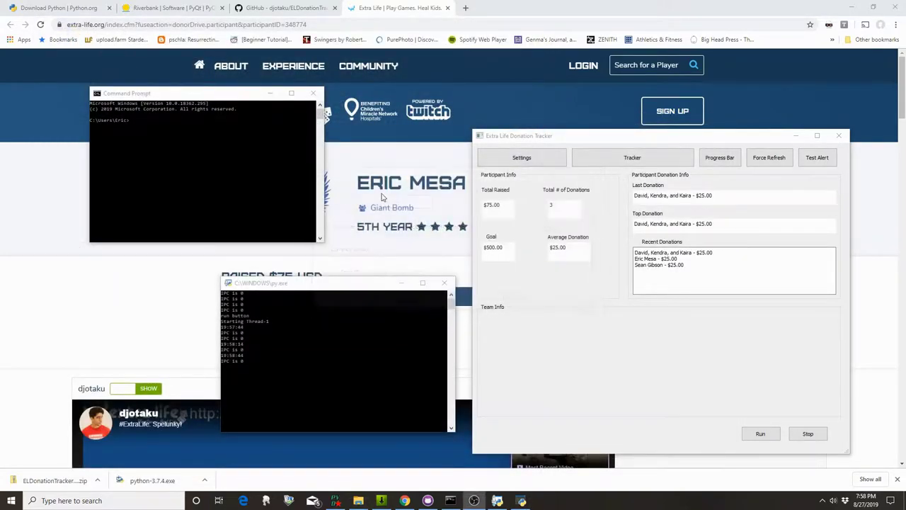
pyautogui.moveTo(284, 284); pyautogui.dragTo(197, 166)
pyautogui.click(649, 158)
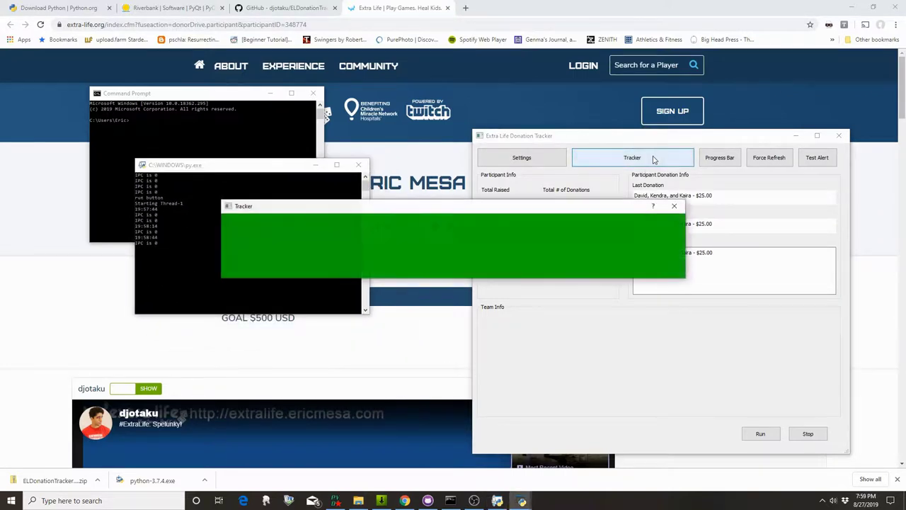
pyautogui.moveTo(512, 210); pyautogui.dragTo(317, 337)
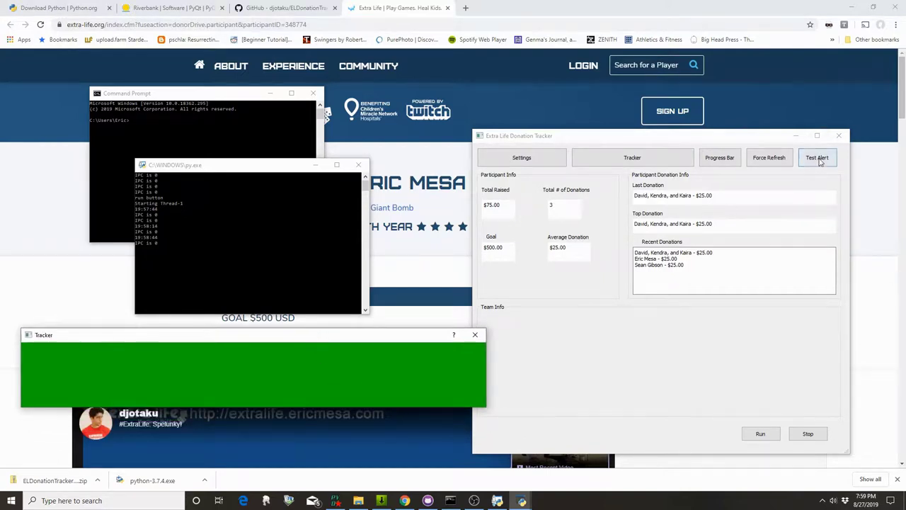
# Step: Fire two test donation alerts, then drag the green alert window further down
pyautogui.click(817, 158)
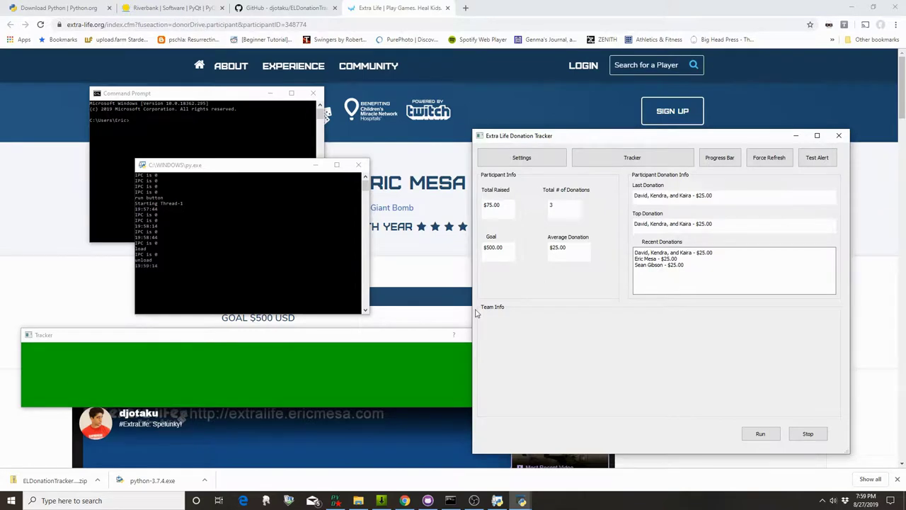
pyautogui.click(815, 158)
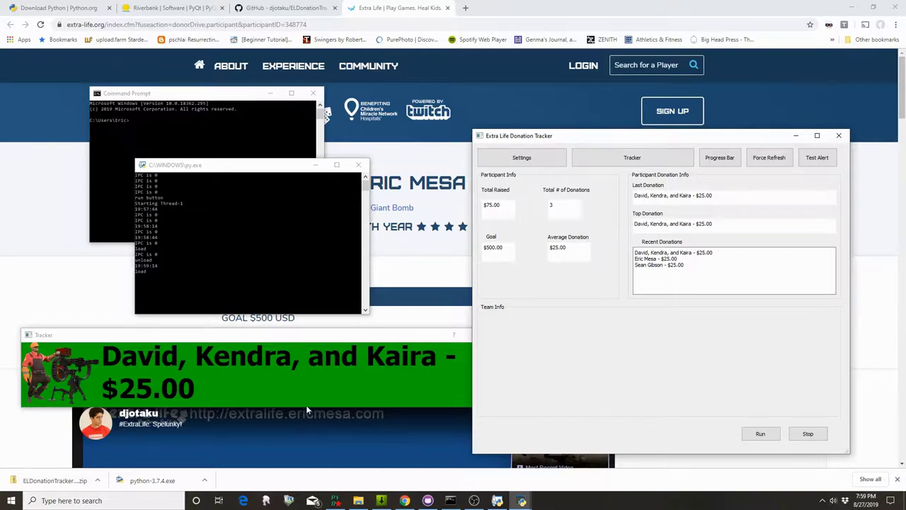
pyautogui.moveTo(294, 337); pyautogui.dragTo(282, 385)
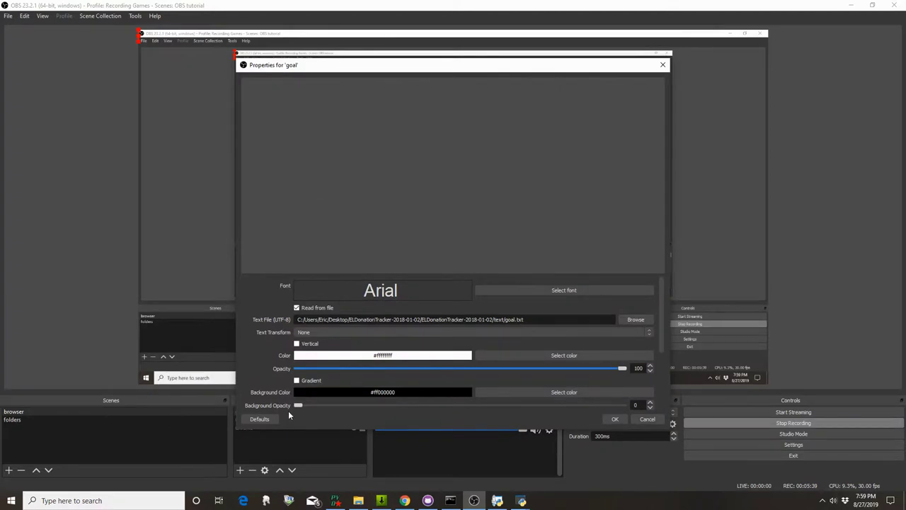
# Step: Point the goal text source at goal.txt in Desktop\test-eltracker
pyautogui.click(632, 321)
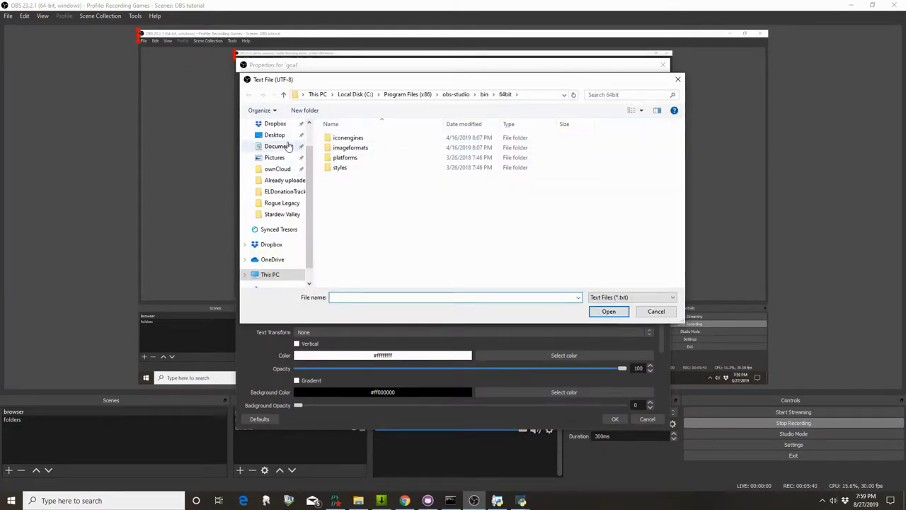
pyautogui.click(286, 136)
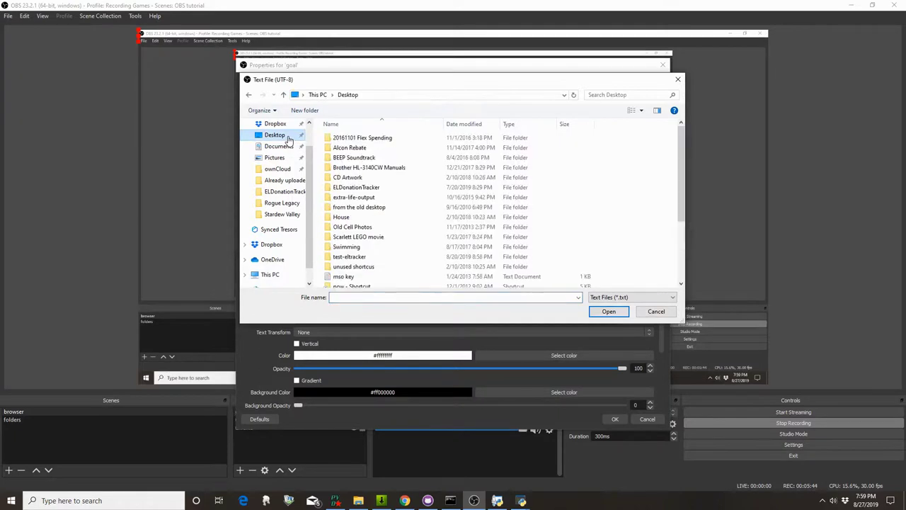
pyautogui.doubleClick(369, 257)
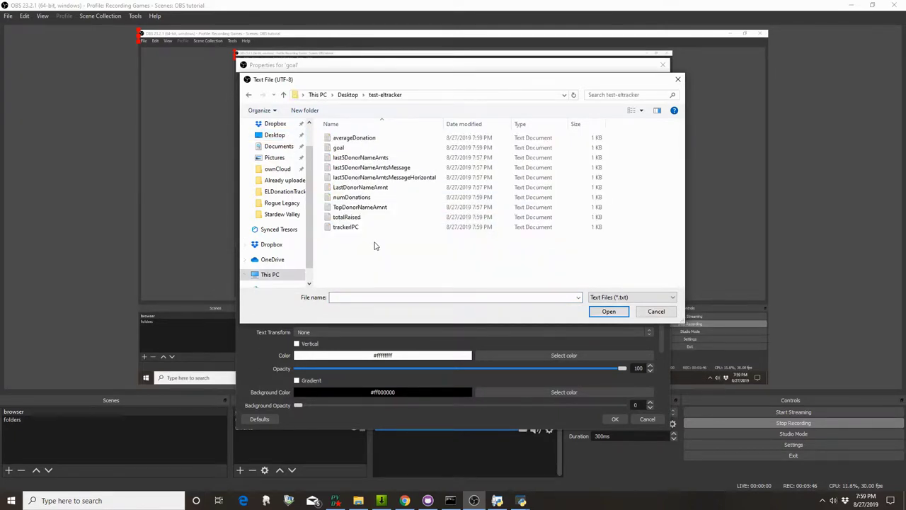
pyautogui.doubleClick(366, 150)
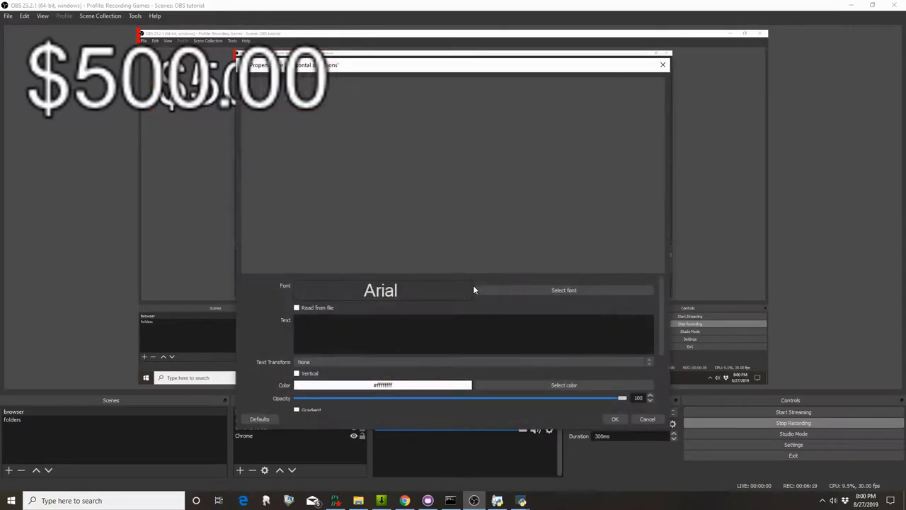
# Step: Make the new text source read from the horizontal recent-donations text file
pyautogui.click(315, 307)
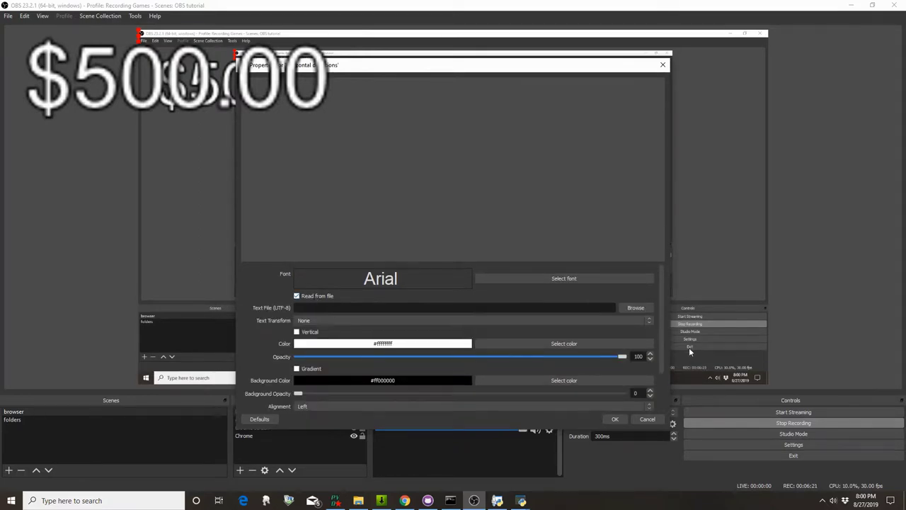
pyautogui.click(645, 308)
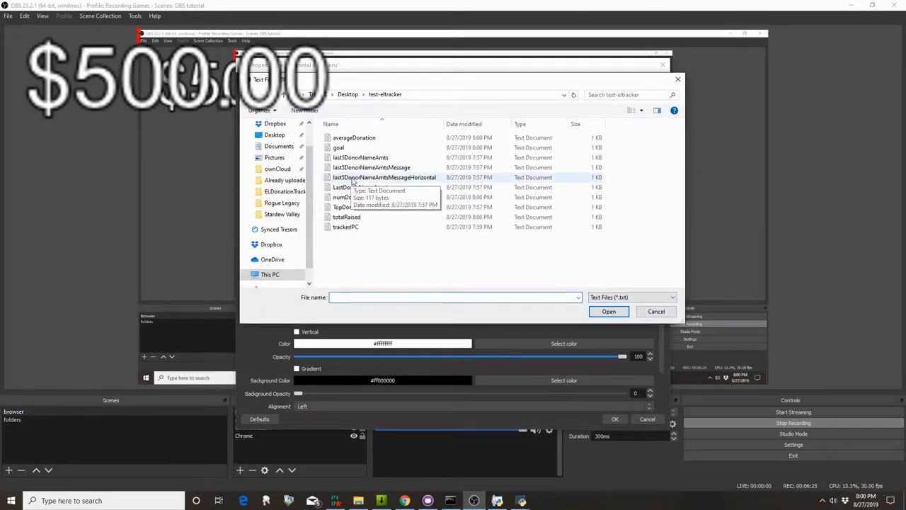
pyautogui.doubleClick(393, 179)
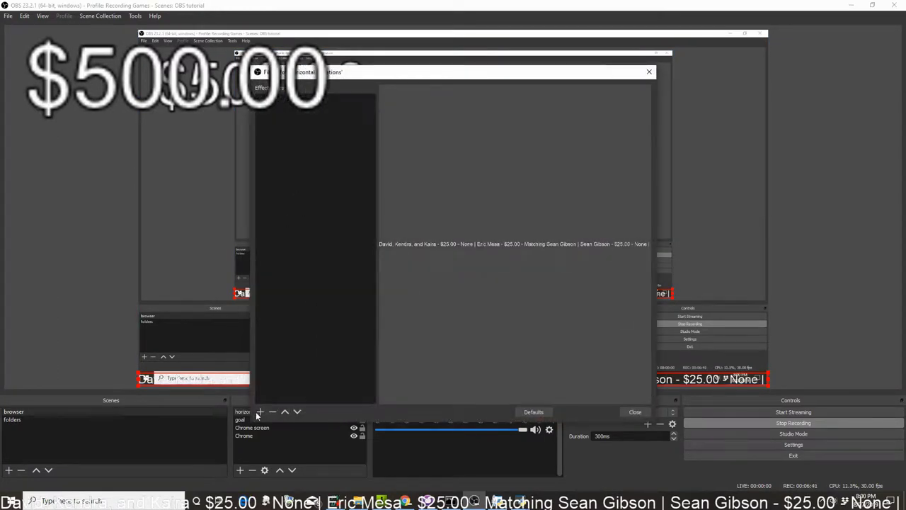
# Step: Add a Scroll filter with its default name to the ticker
pyautogui.click(259, 411)
pyautogui.click(306, 391)
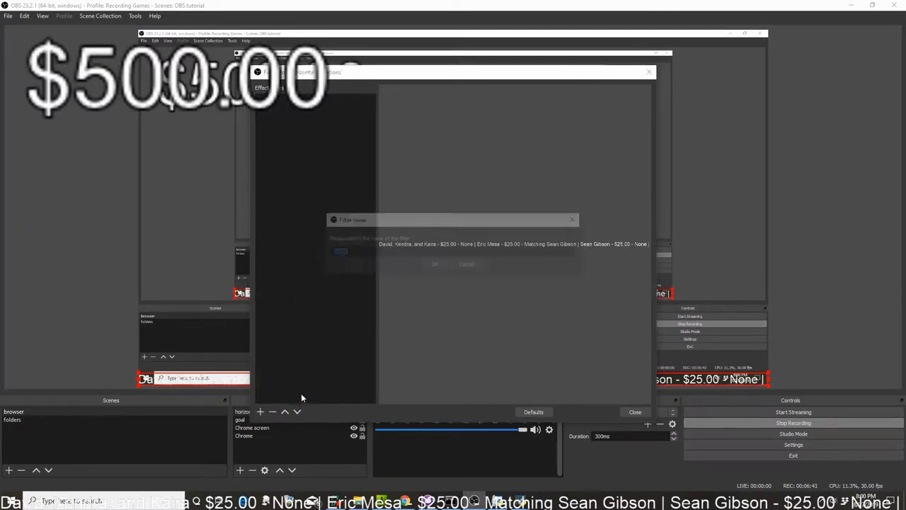
pyautogui.click(435, 264)
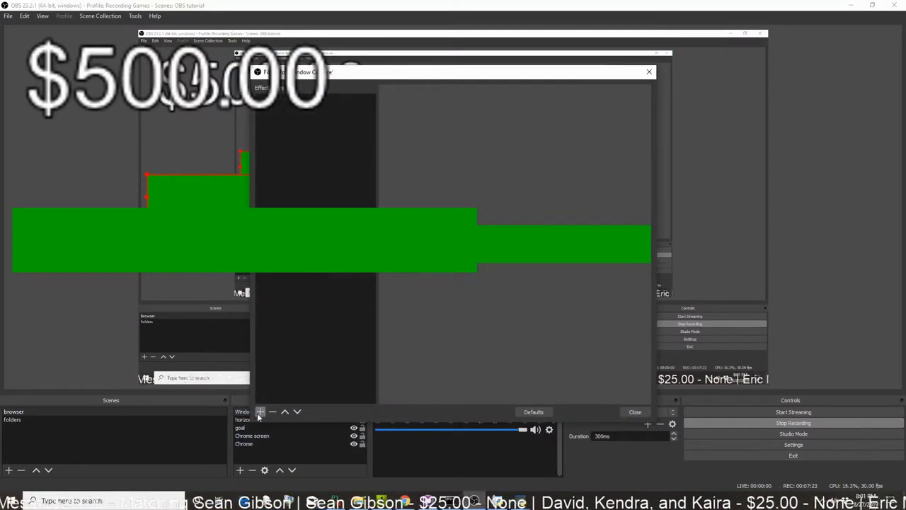
# Step: Add a Chroma Key filter with its default name to the Tracker Window Capture
pyautogui.click(261, 412)
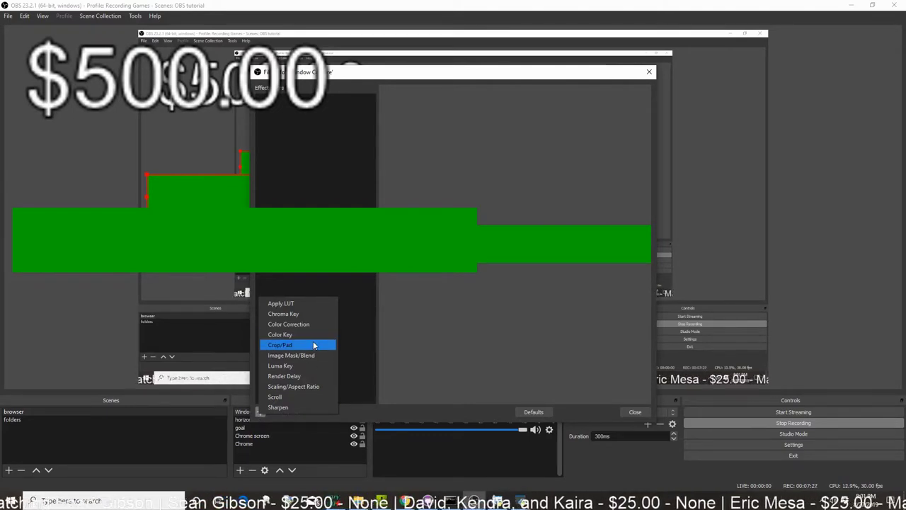
pyautogui.click(324, 314)
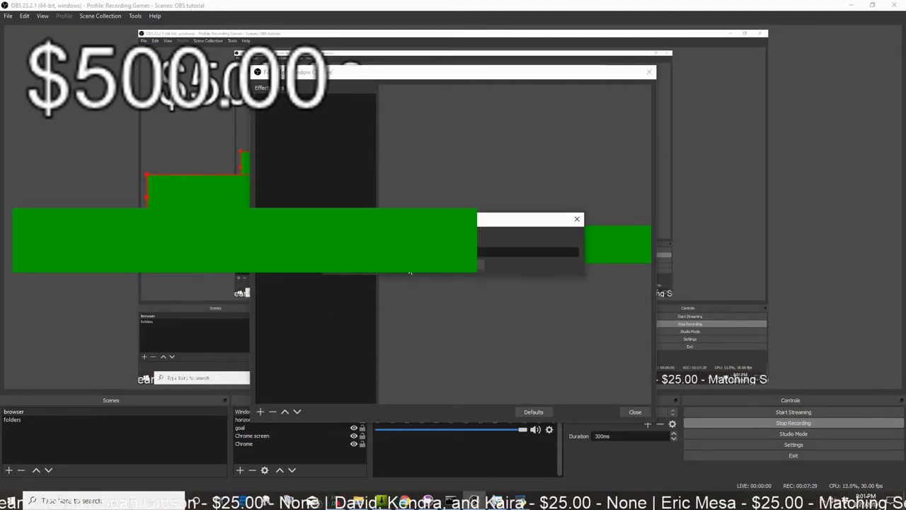
pyautogui.click(441, 268)
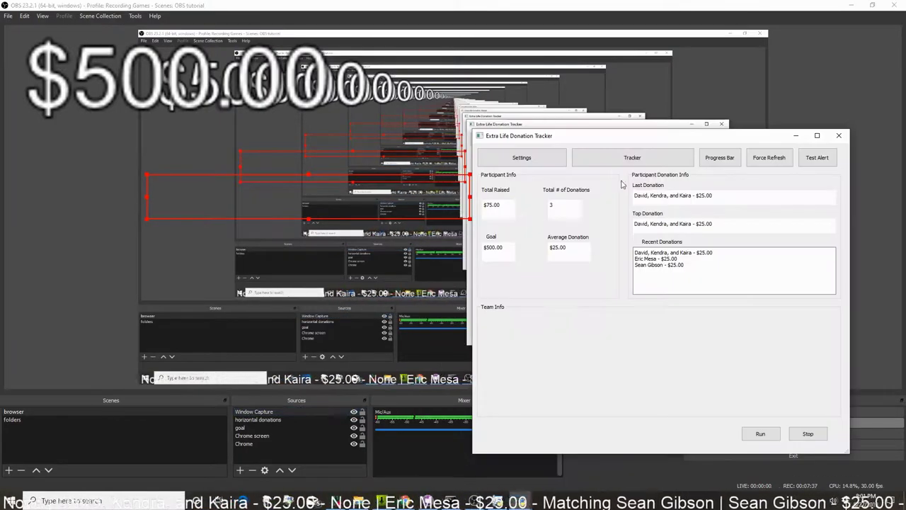
# Step: Bring the tracker forward, send two test donation alerts, and move it up and left
pyautogui.moveTo(637, 126); pyautogui.dragTo(716, 111)
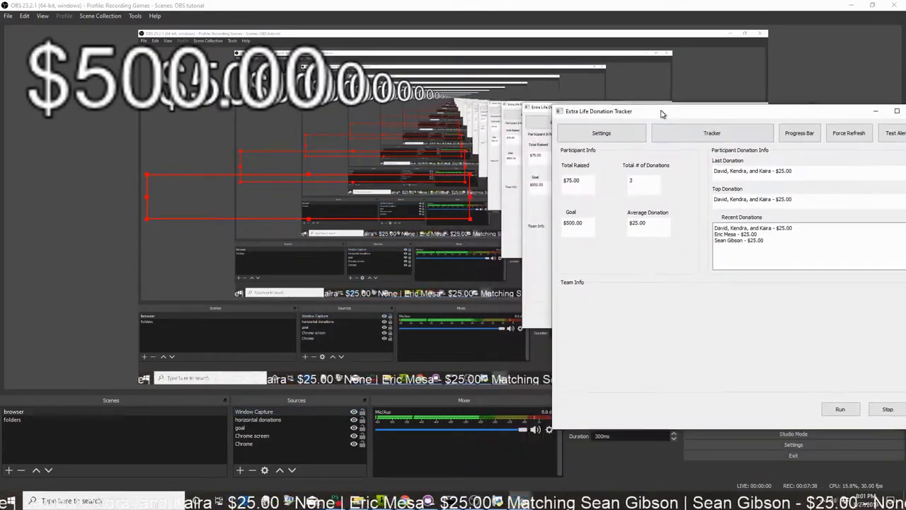
pyautogui.click(892, 136)
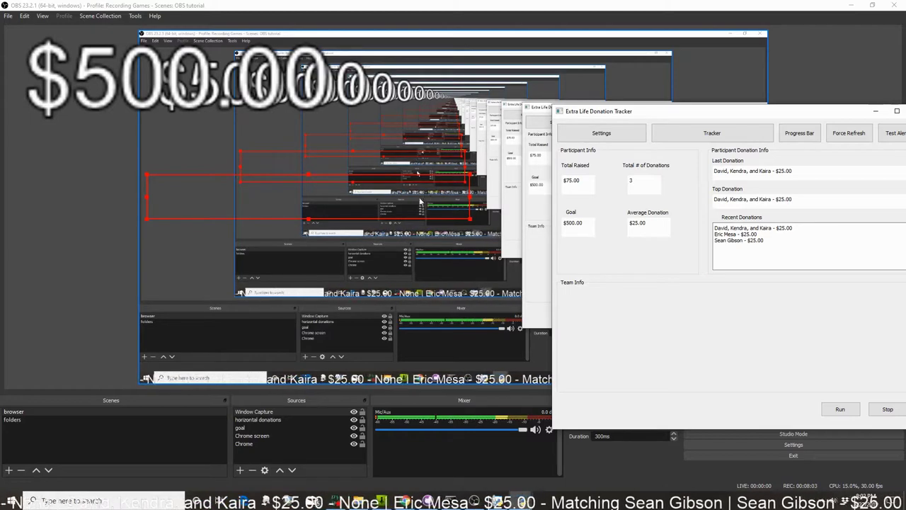
pyautogui.click(891, 136)
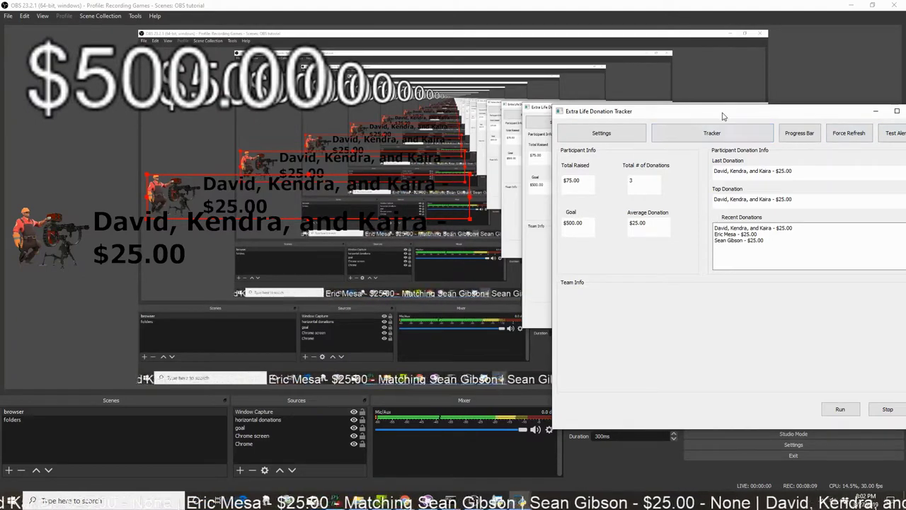
pyautogui.moveTo(706, 111); pyautogui.dragTo(671, 85)
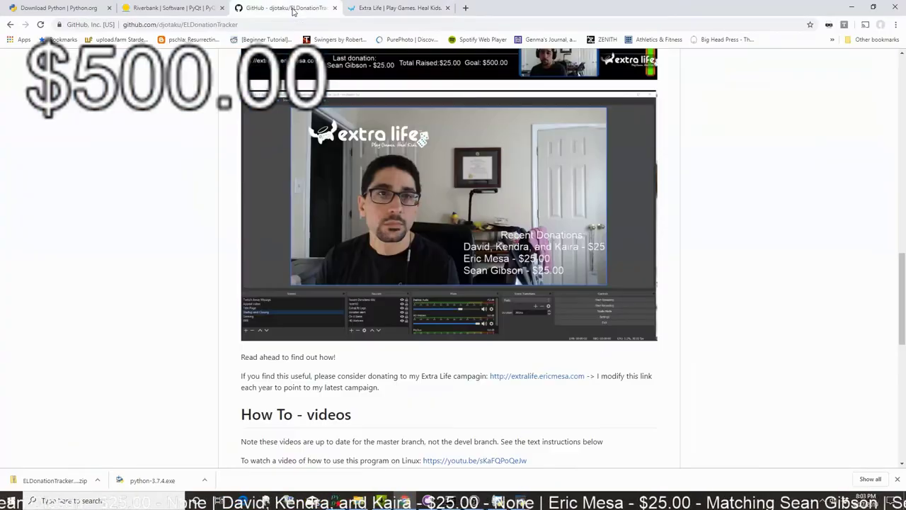
# Step: Scroll back up the GitHub page, then leave it for another browser tab
pyautogui.scroll(15, 752, 290)
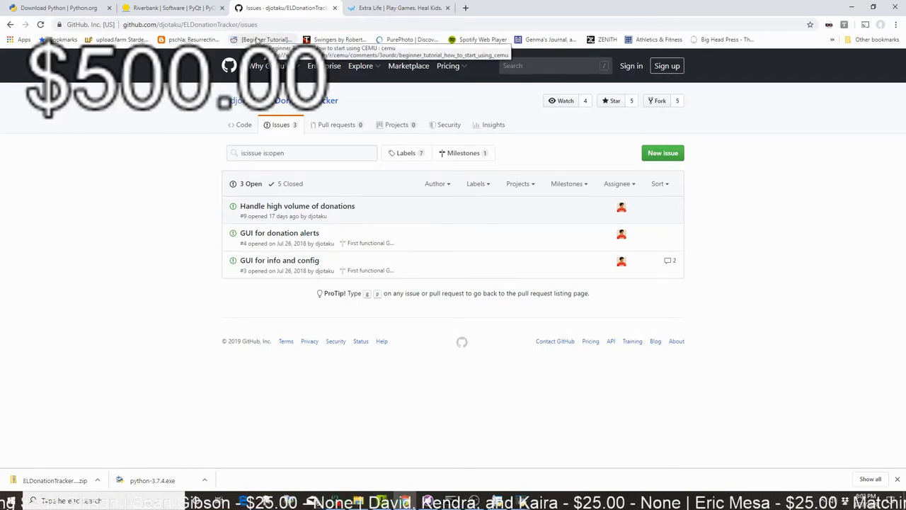
pyautogui.click(177, 8)
# Step: Switch to the Extra Life tab and scroll through the participant's story, then back up
pyautogui.click(402, 8)
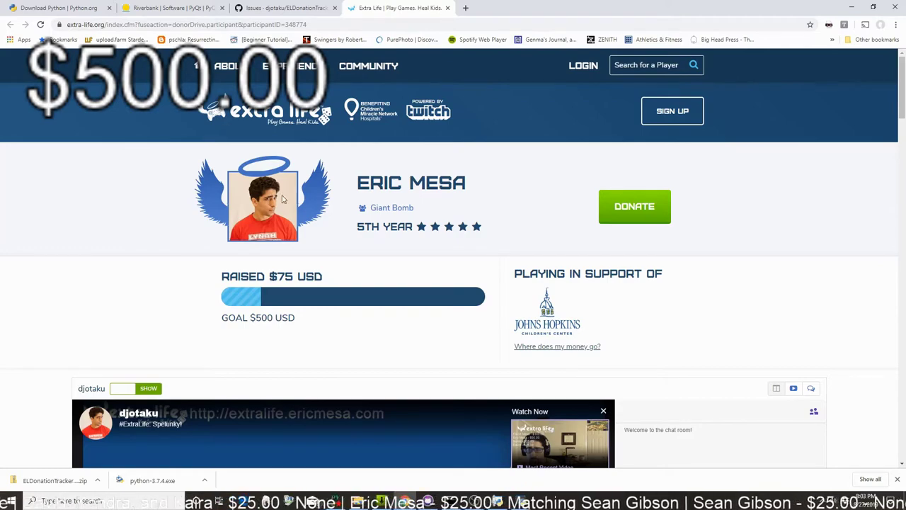
pyautogui.scroll(-9, 452, 227)
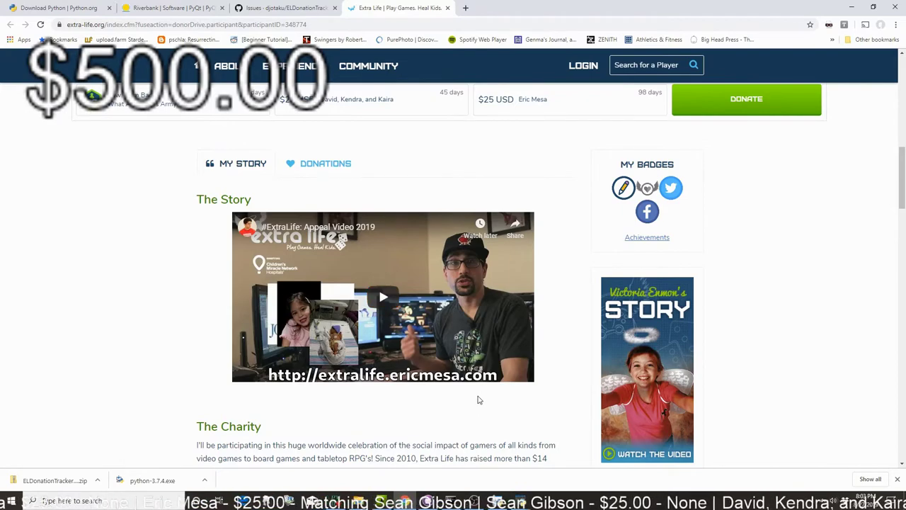
pyautogui.scroll(-5, 478, 400)
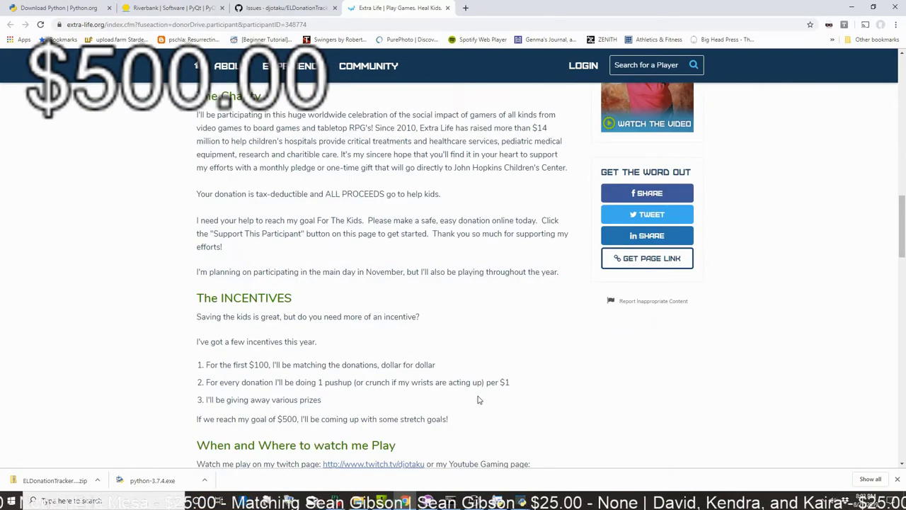
pyautogui.scroll(4, 478, 400)
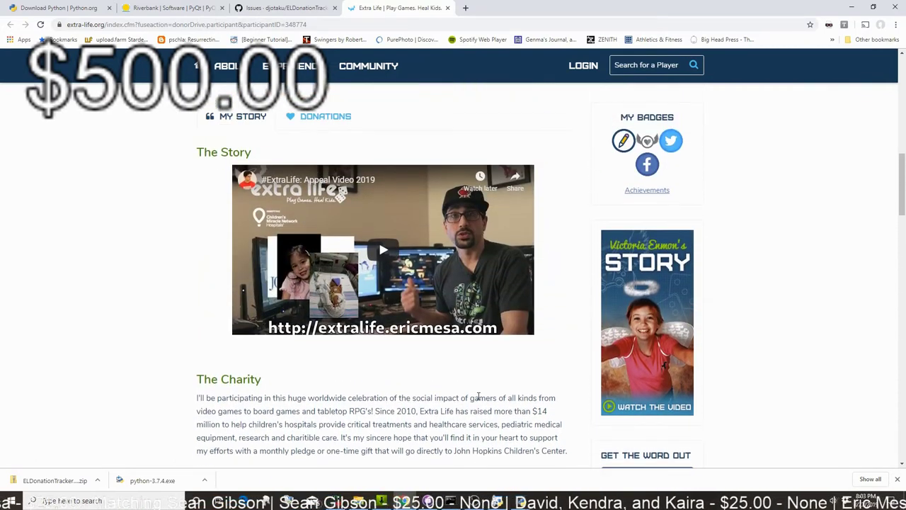